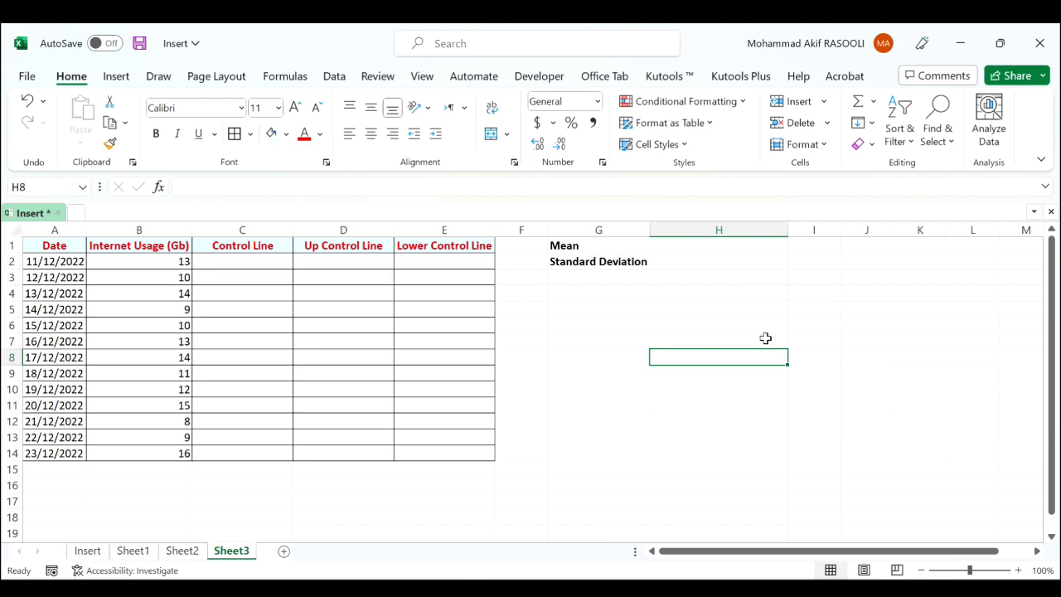
Calculate the mean of the internet usage values in H1 with =AVERAGE(B2:B14)
left_click(703, 245)
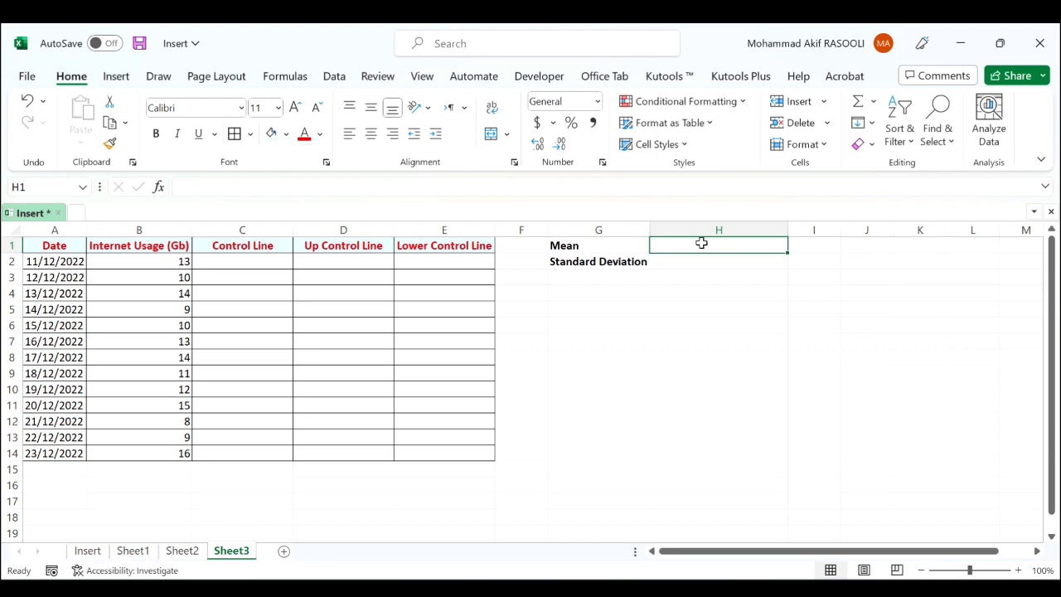
type("=avewr")
key("BackSpace")
key("BackSpace")
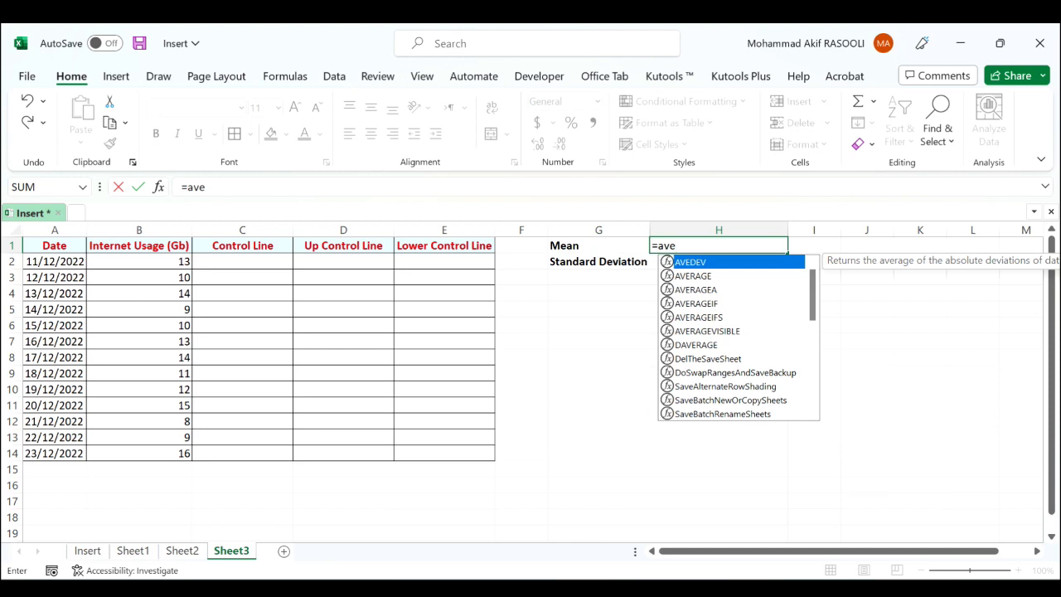
type("w")
key("BackSpace")
type("r")
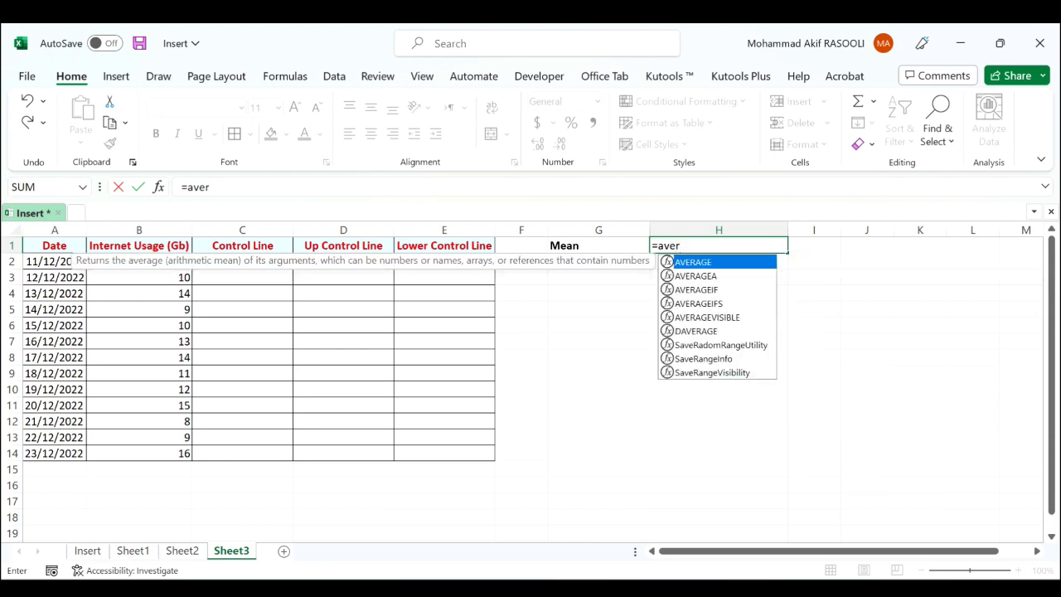
key("Tab")
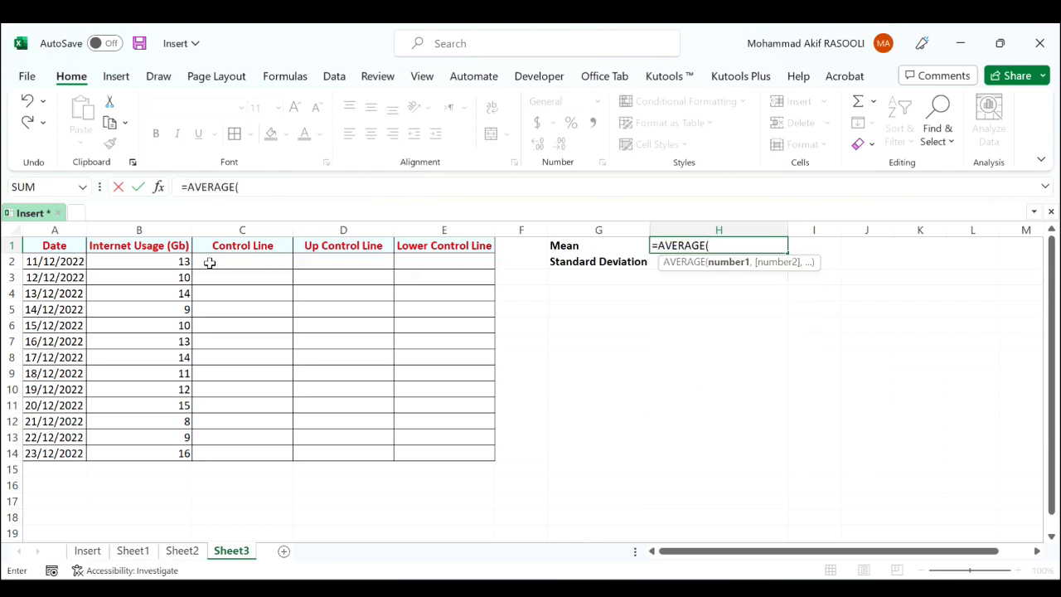
left_click_drag(149, 261, 169, 446)
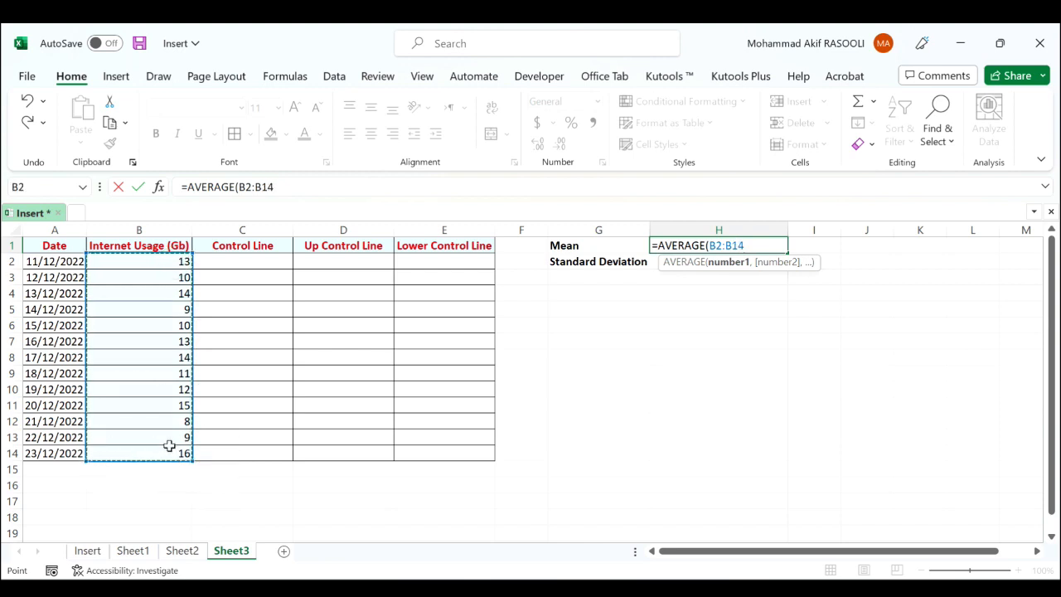
key("Return")
Calculate the sample standard deviation of the internet usage values in H2 with =STDEV.S(B2:B14)
type("=STD")
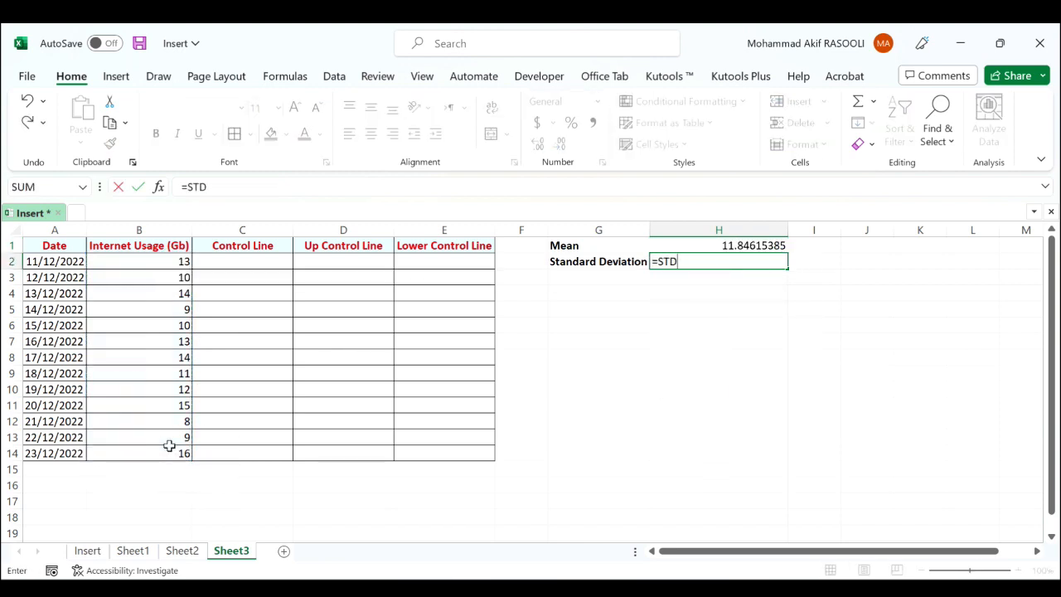
key("BackSpace")
key("BackSpace")
type("t")
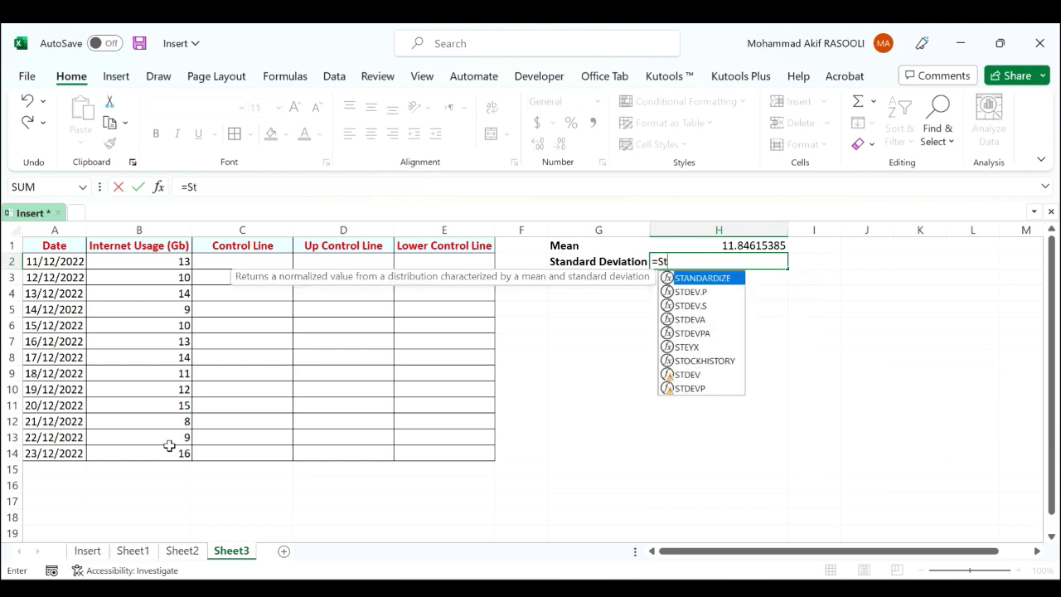
type("d")
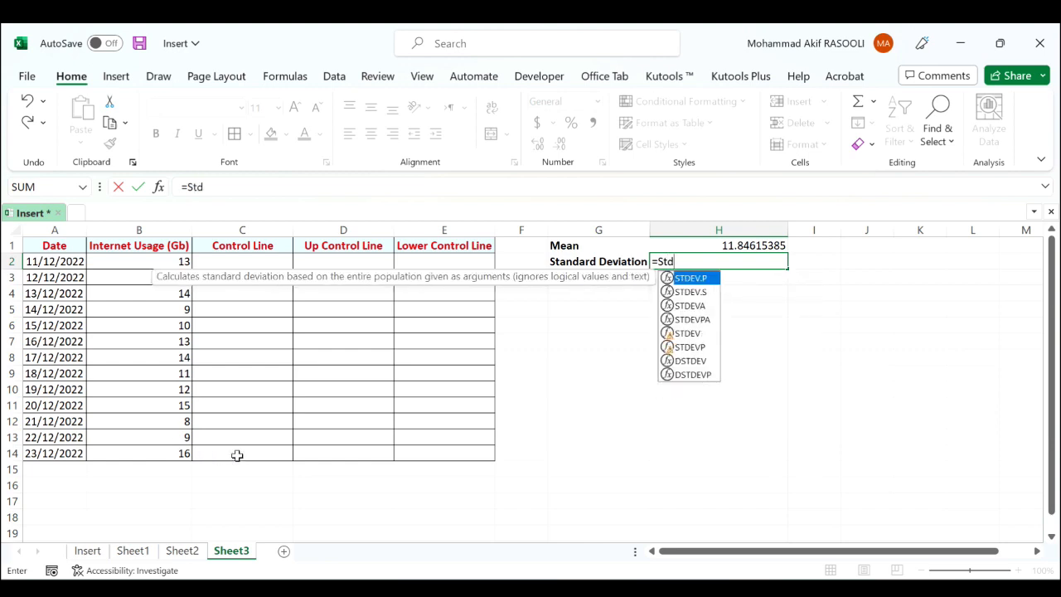
key("Down")
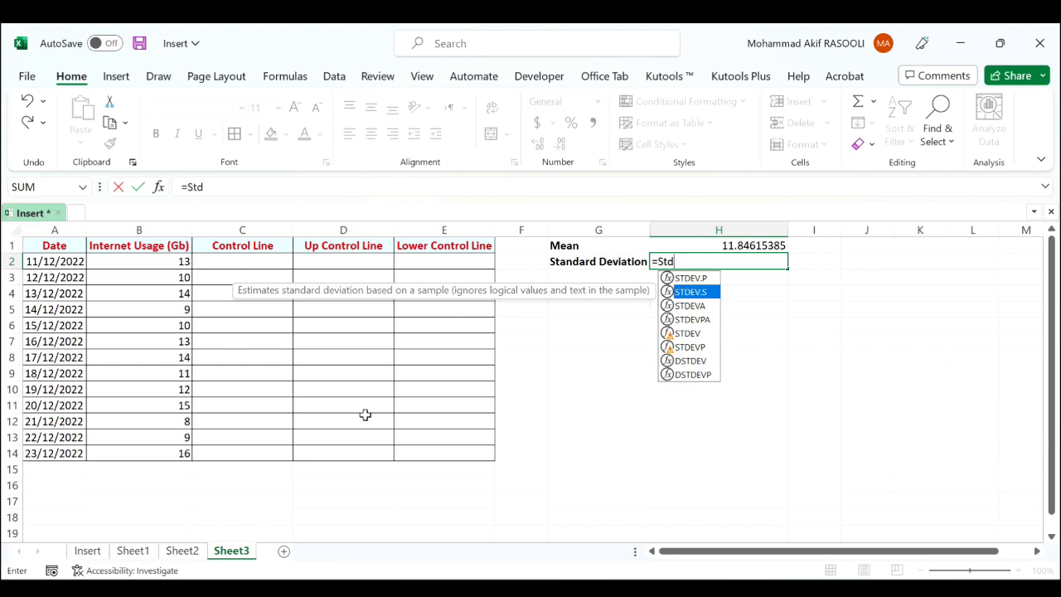
key("Tab")
left_click_drag(156, 261, 161, 452)
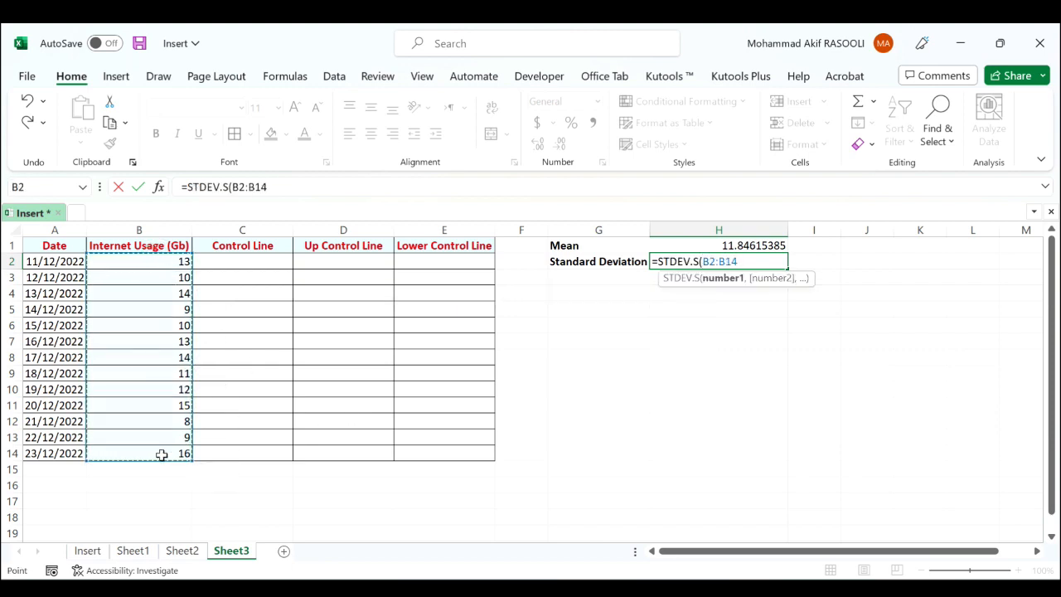
key("Return")
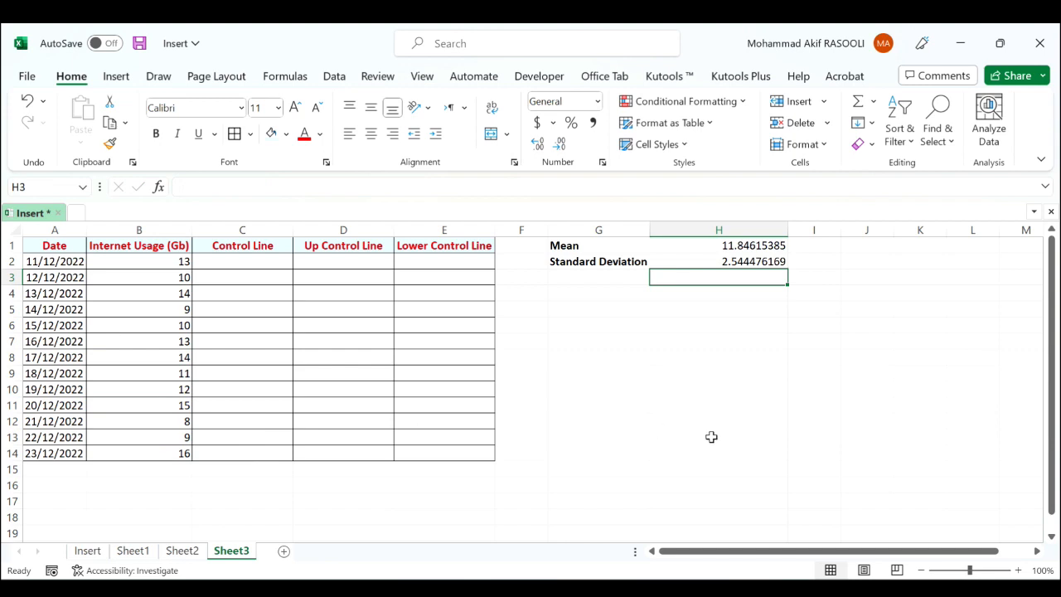
Enter =$H$1 in C2 and fill it down the Control Line column to row 14
left_click(228, 260)
left_click(228, 260)
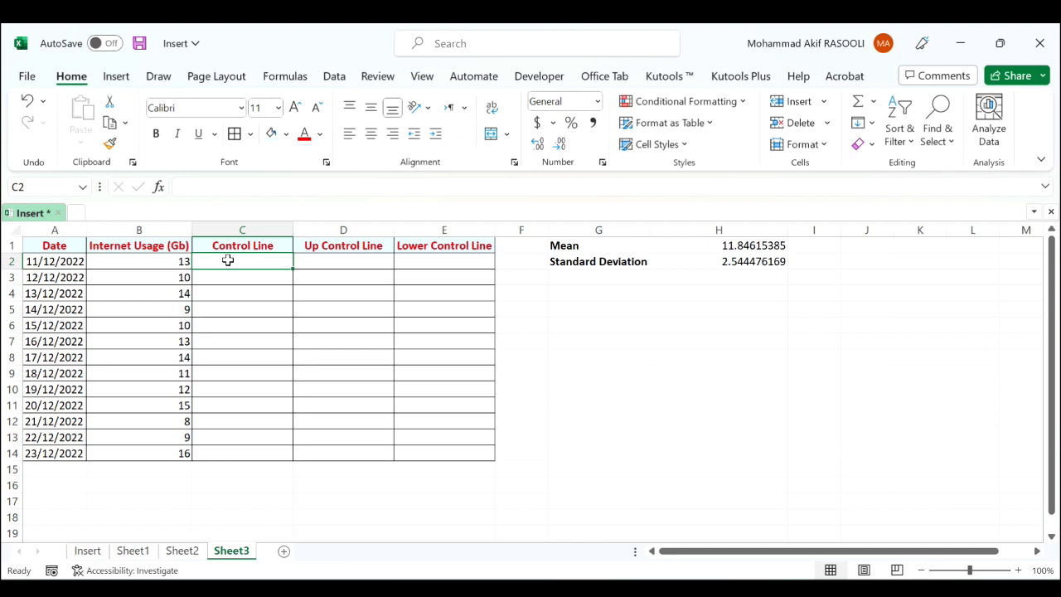
type("=")
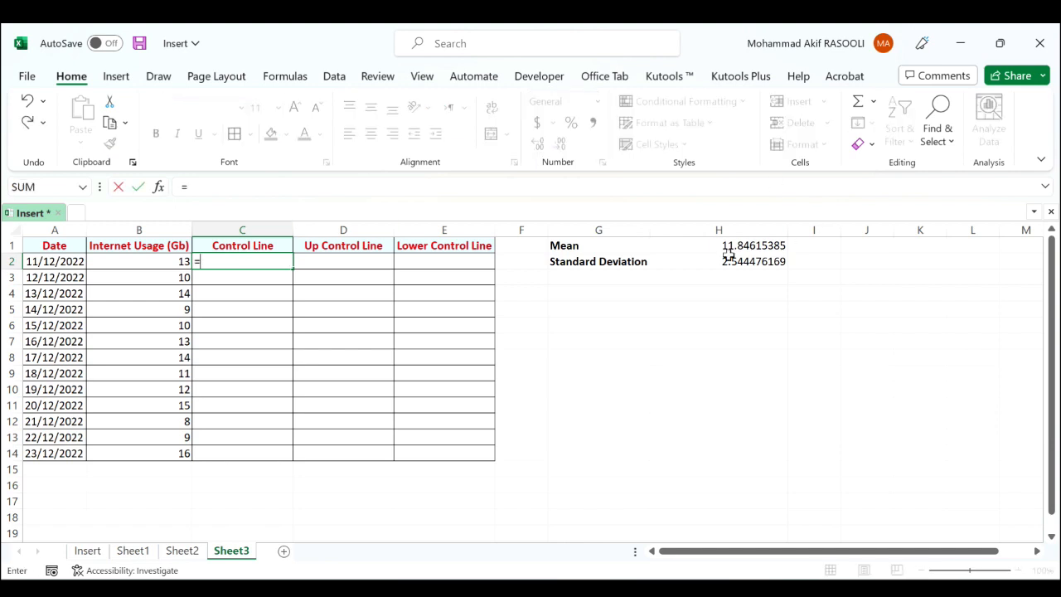
left_click(727, 246)
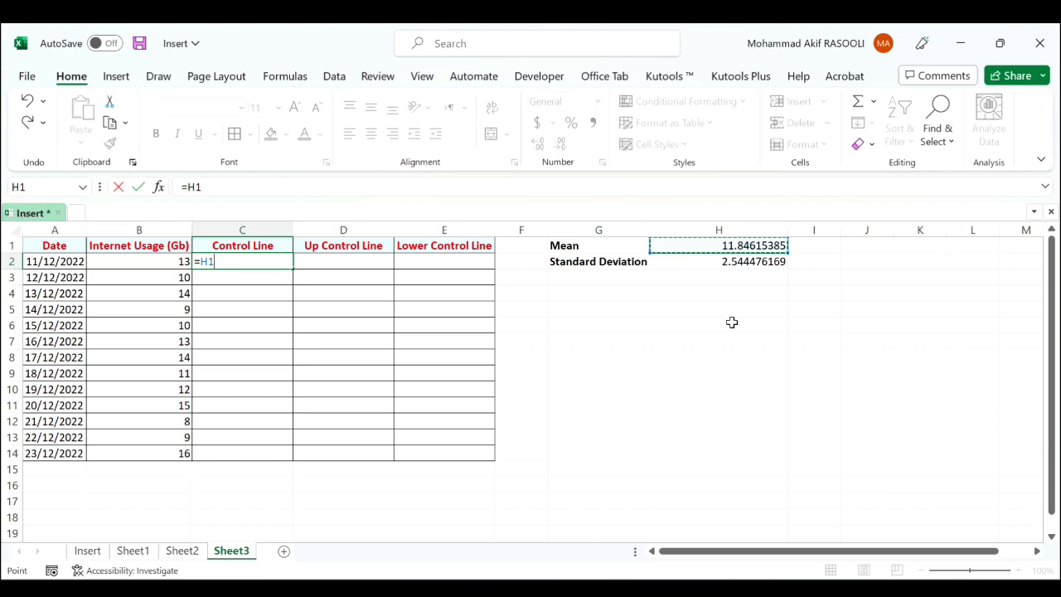
key("F4")
key("Return")
key("Up")
double_click(292, 269)
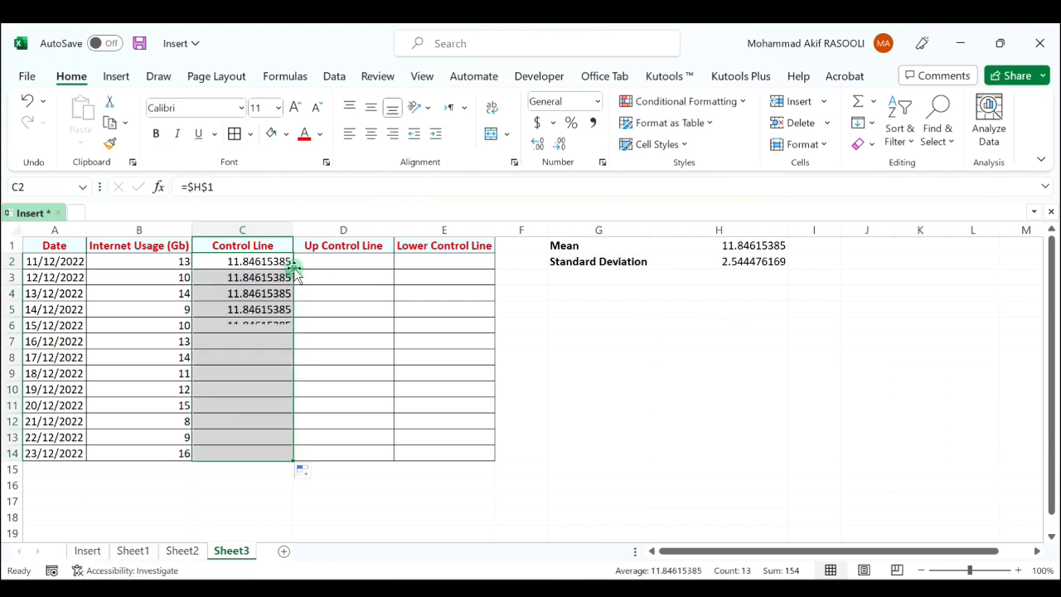
Enter =$H$1+($H$2*3) in D2 and fill it down the Up Control Line column to row 14
left_click(331, 261)
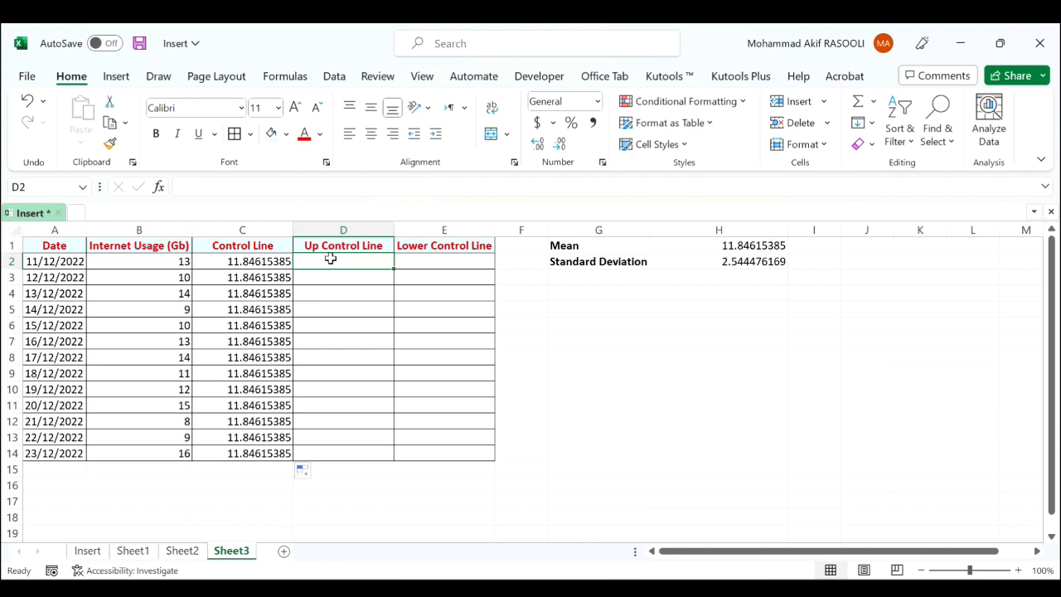
double_click(336, 262)
type("=")
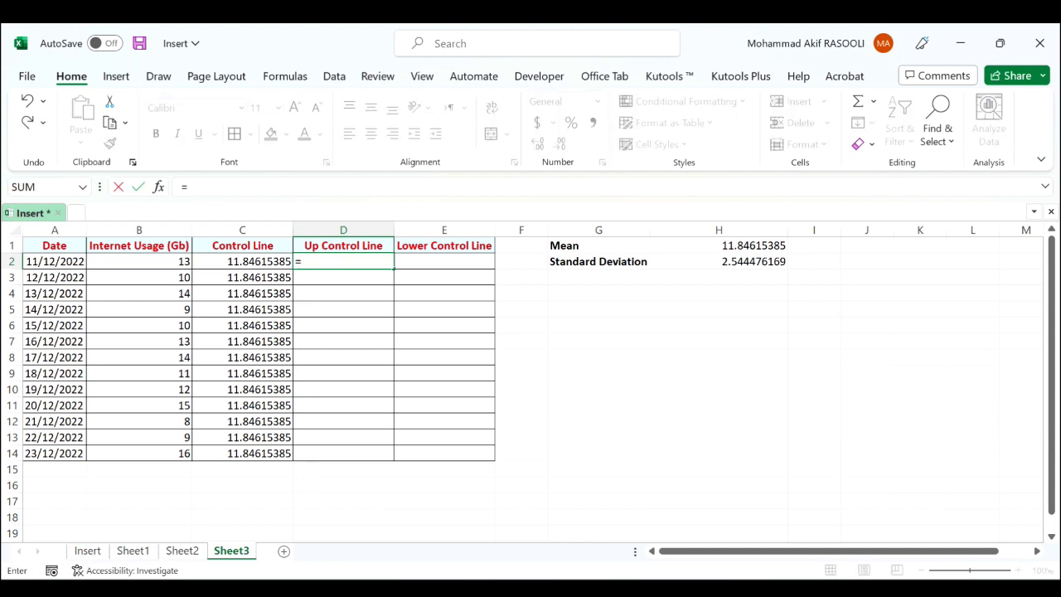
left_click(726, 247)
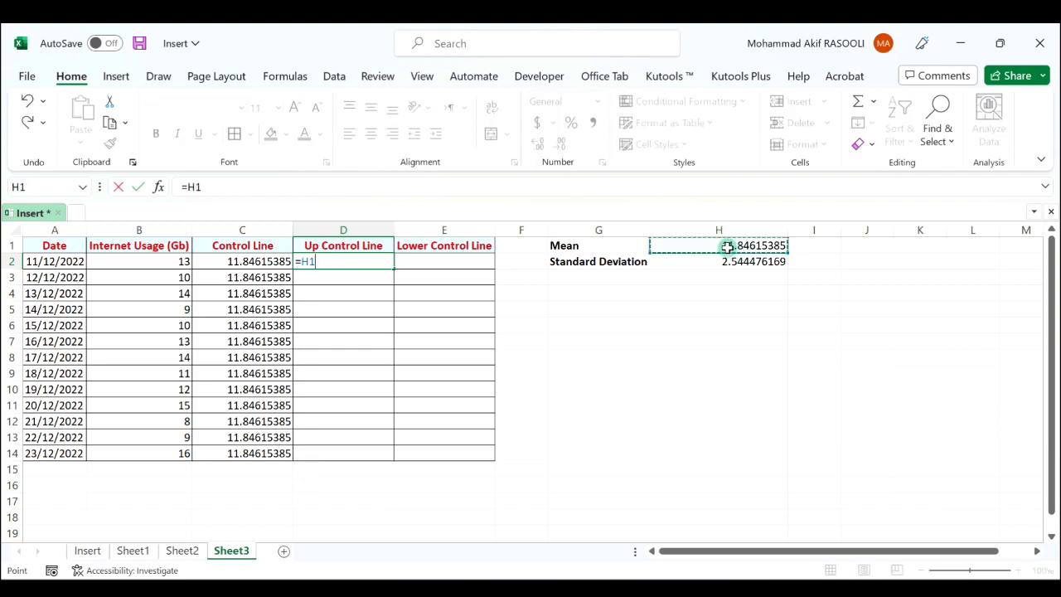
key("F4")
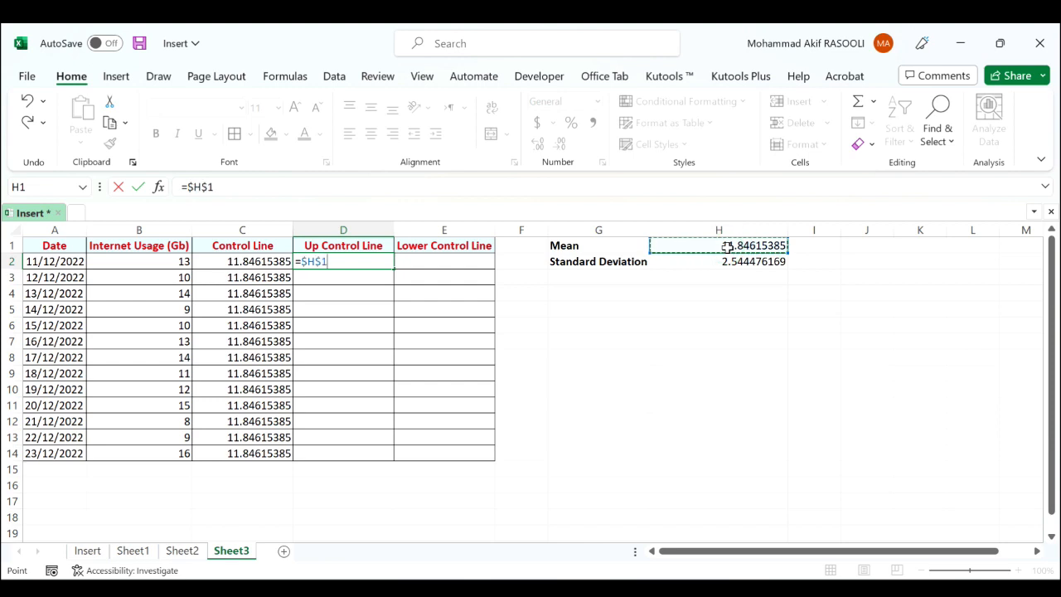
type("+(")
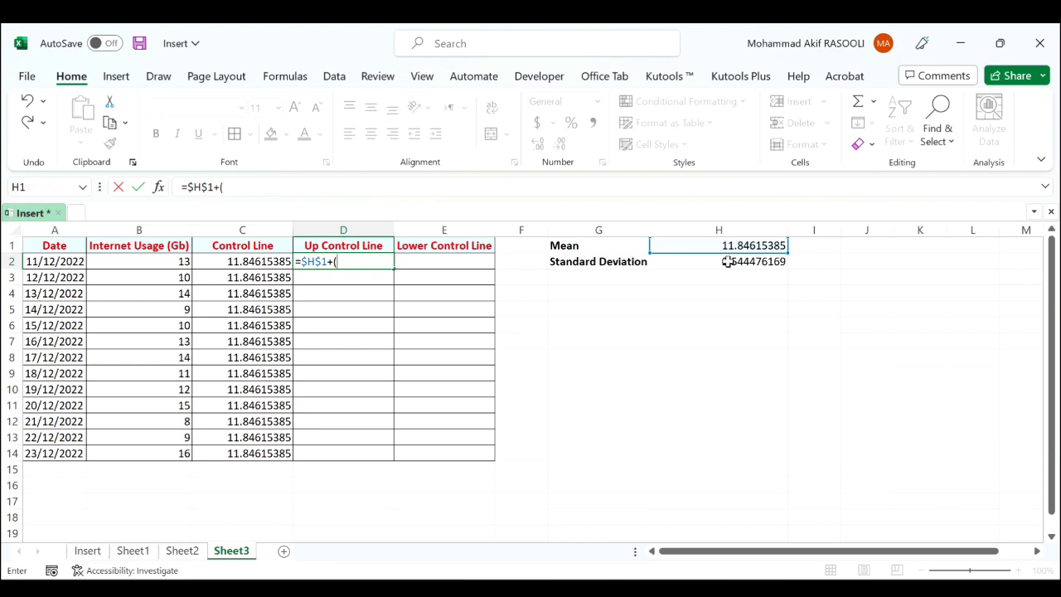
left_click(727, 261)
key("F4")
type("*")
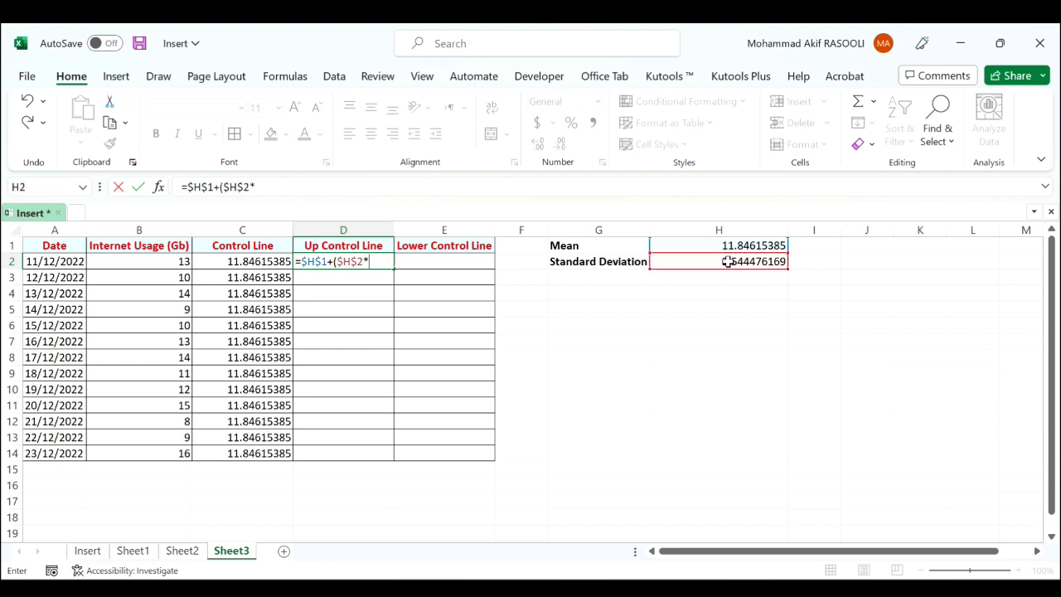
type("3)")
key("Return")
key("Up")
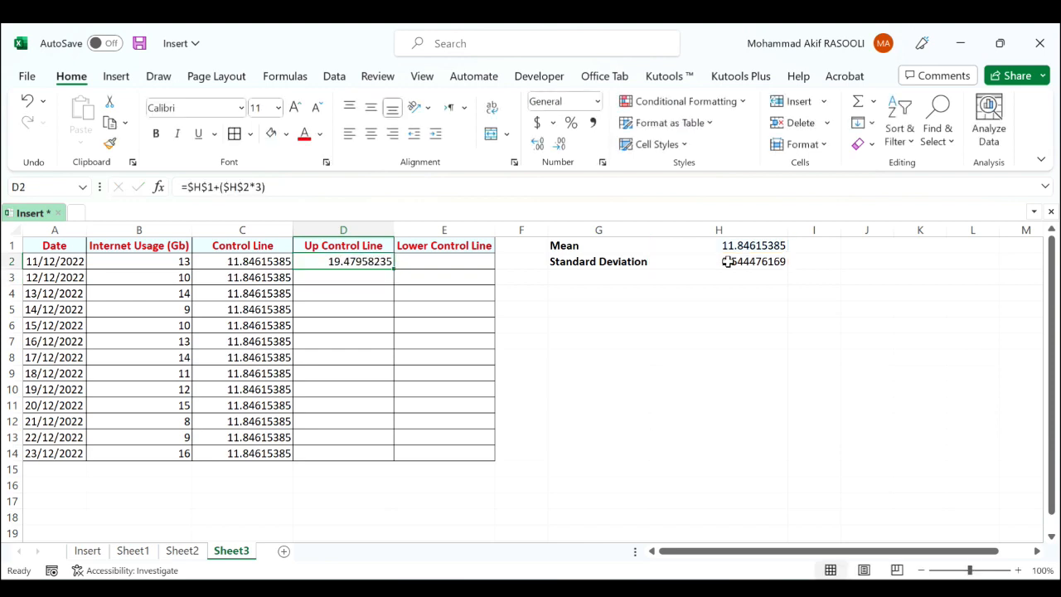
double_click(393, 268)
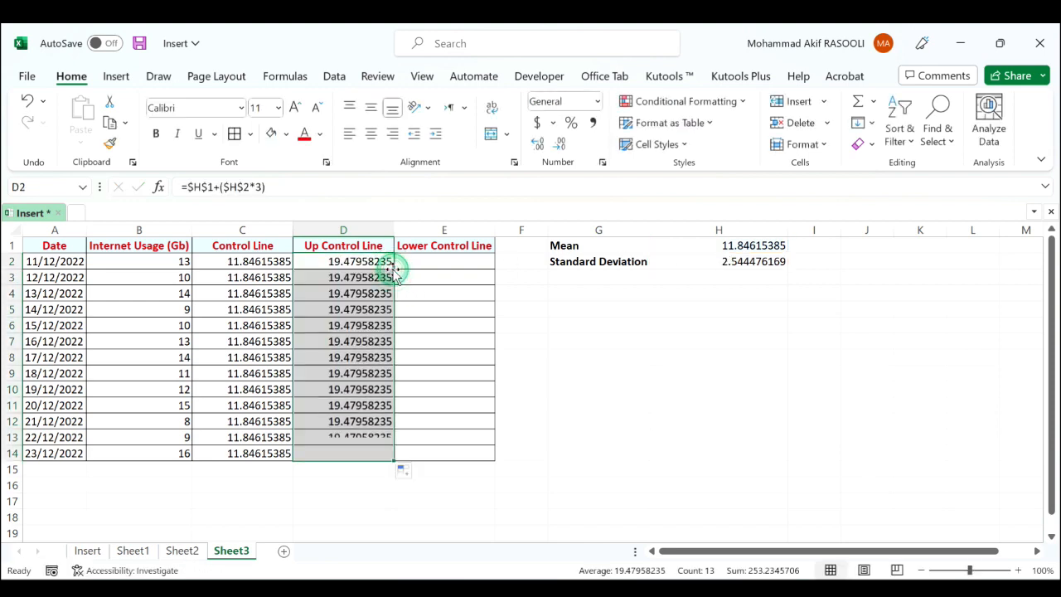
Enter =$H$1-($H$2*3) in E2 and fill it down the Lower Control Line column to row 14
left_click(459, 262)
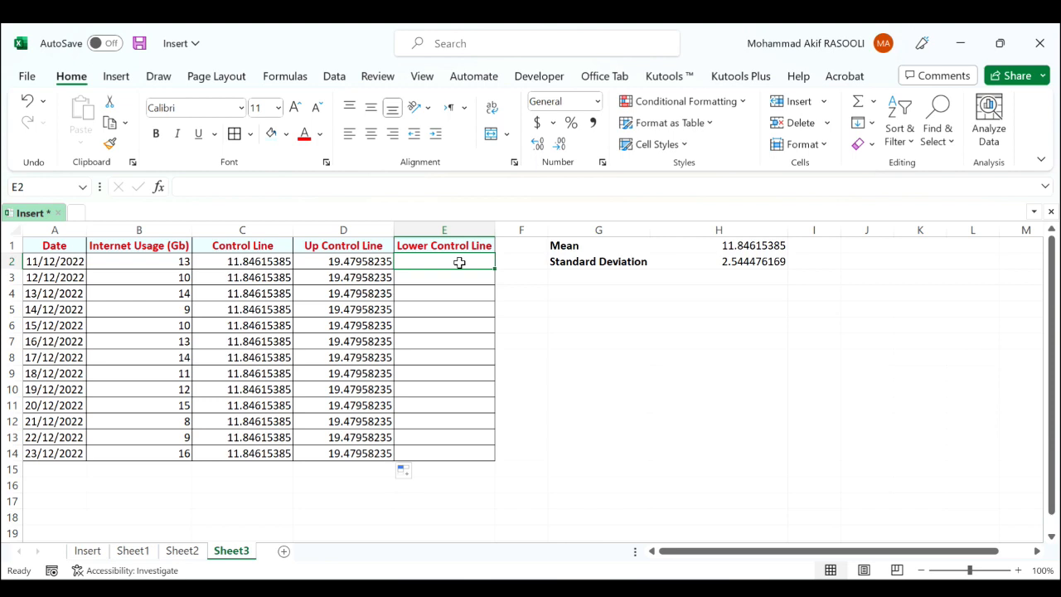
type("=")
left_click(706, 247)
key("F4")
type("-(")
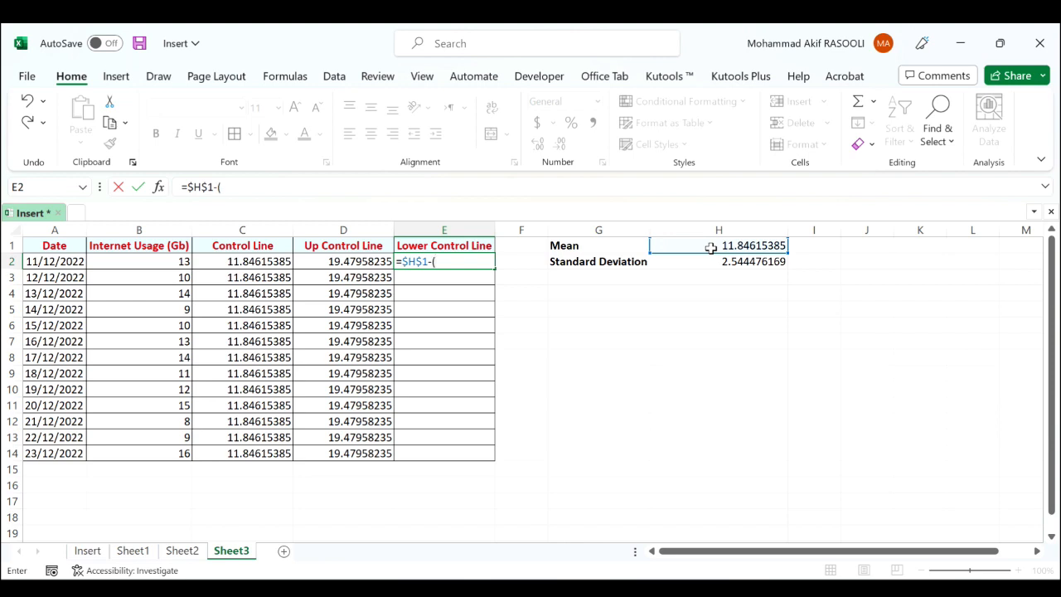
left_click(734, 259)
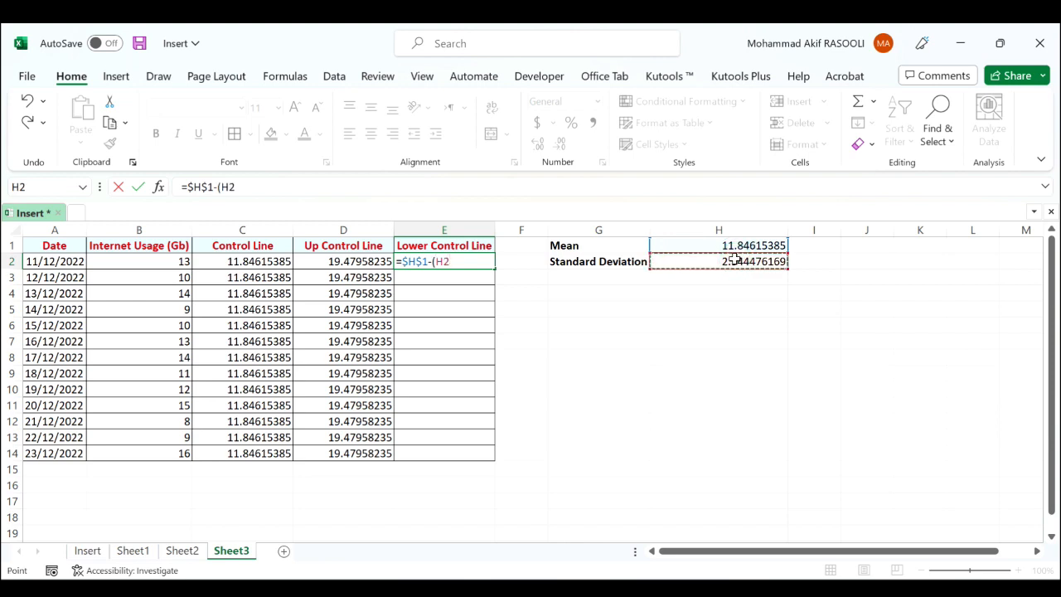
key("F4")
type("*3")
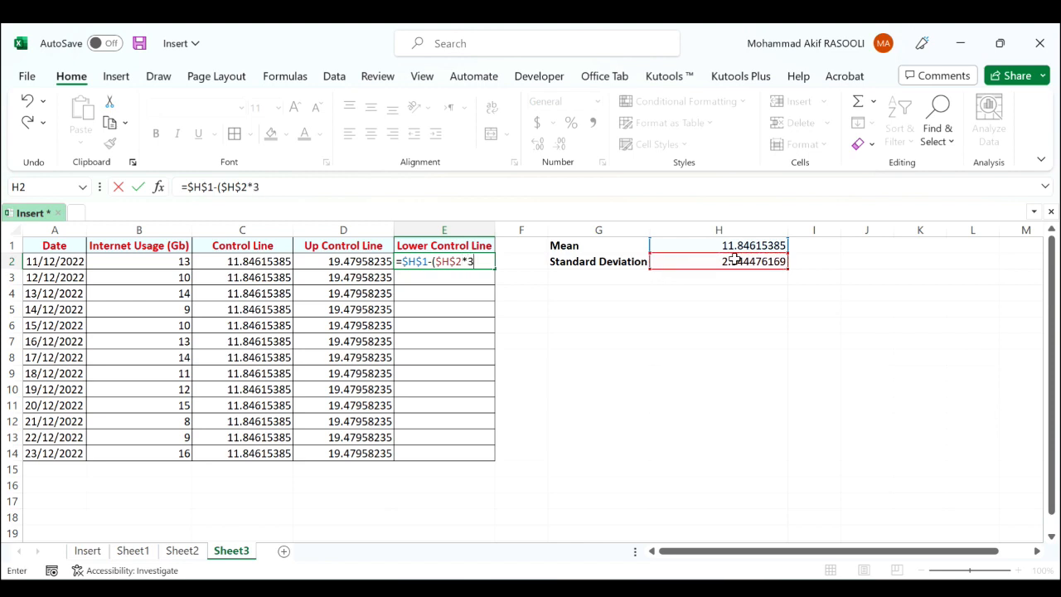
type(")")
key("Return")
left_click(487, 263)
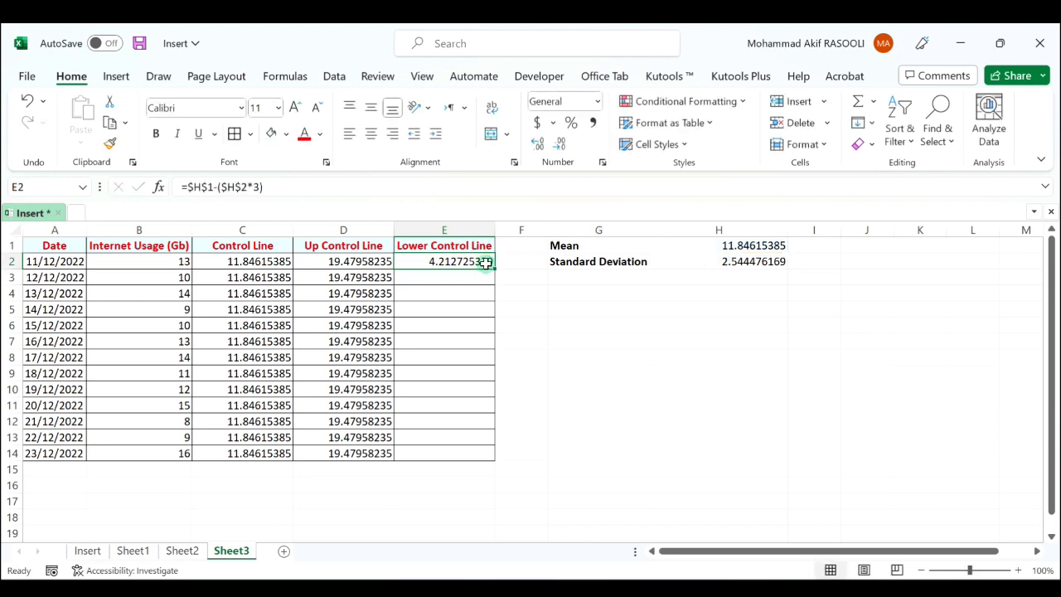
double_click(493, 269)
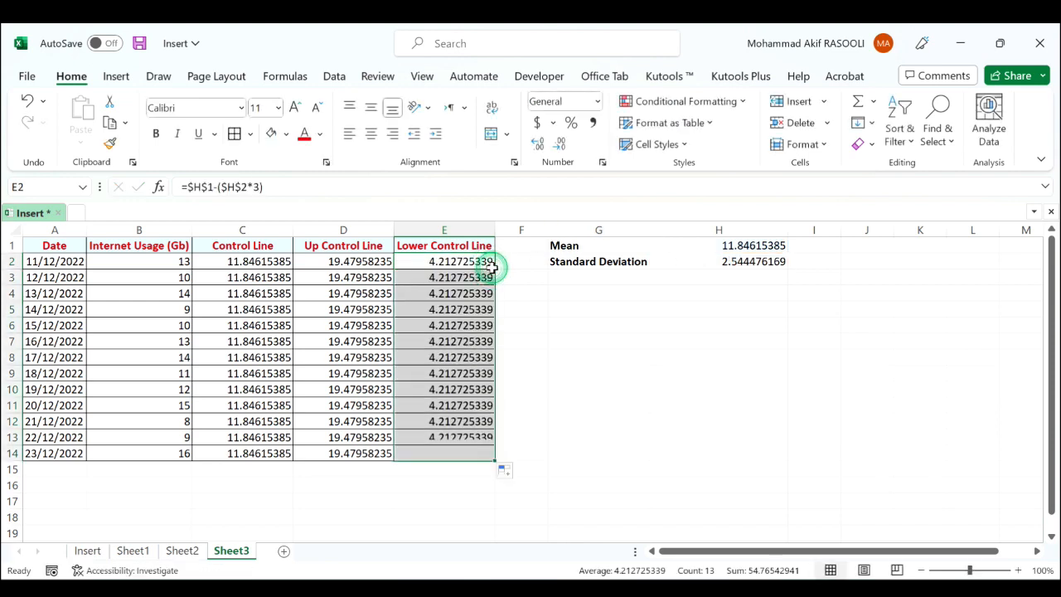
left_click(454, 339)
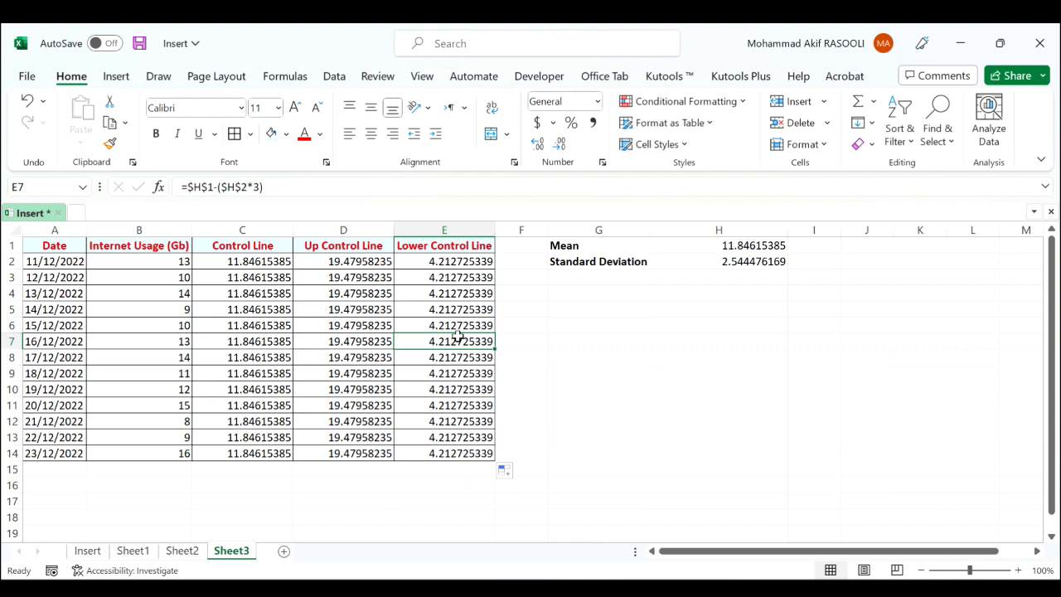
left_click(662, 386)
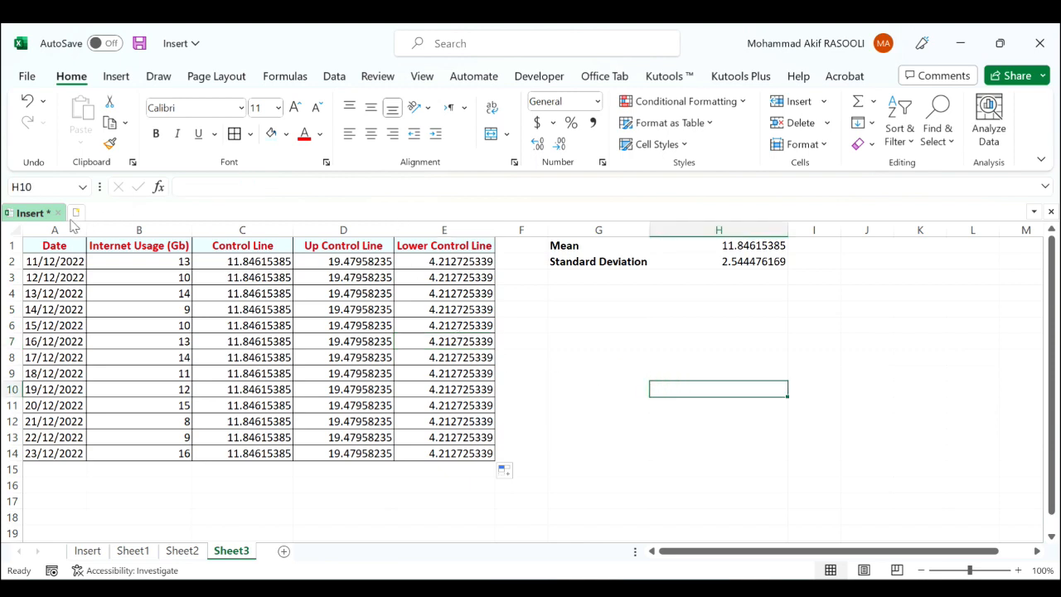
Insert a 2-D line chart from the Date and Internet Usage (Gb) columns and place it beside the data table, starting around column F
left_click_drag(54, 218, 130, 232)
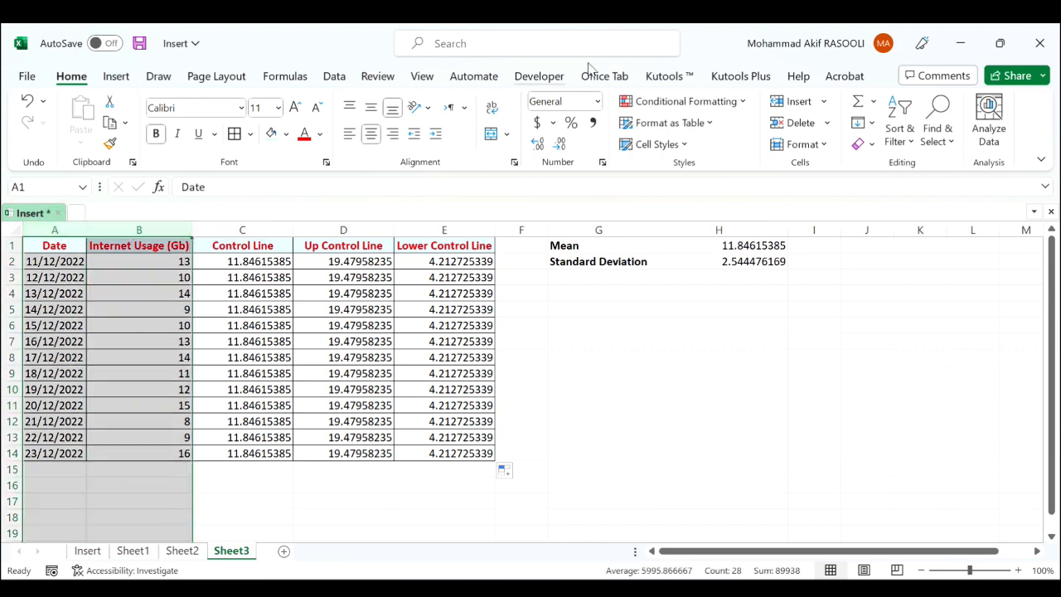
left_click(116, 75)
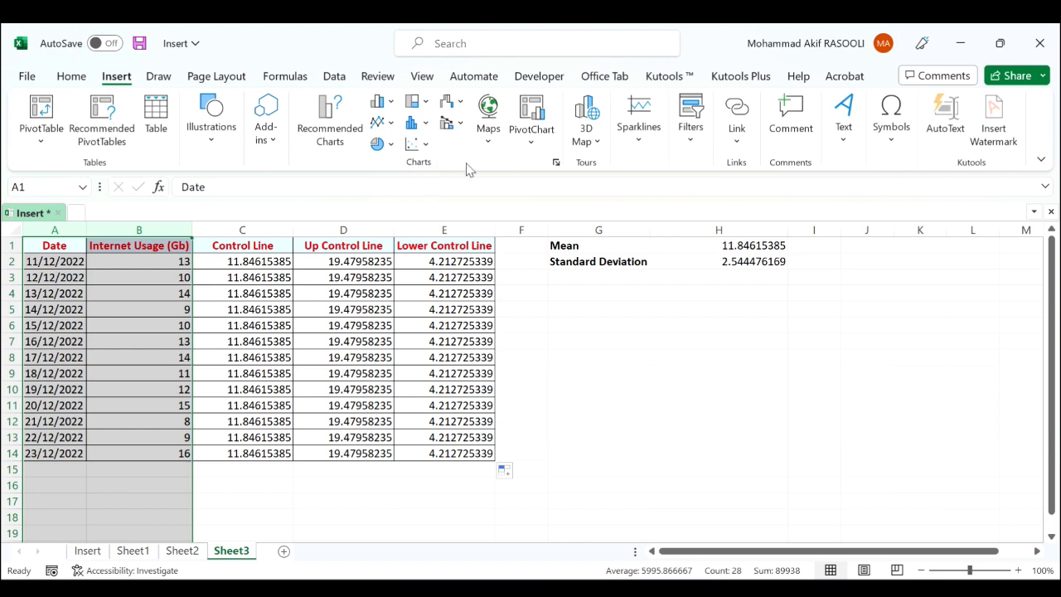
left_click(391, 124)
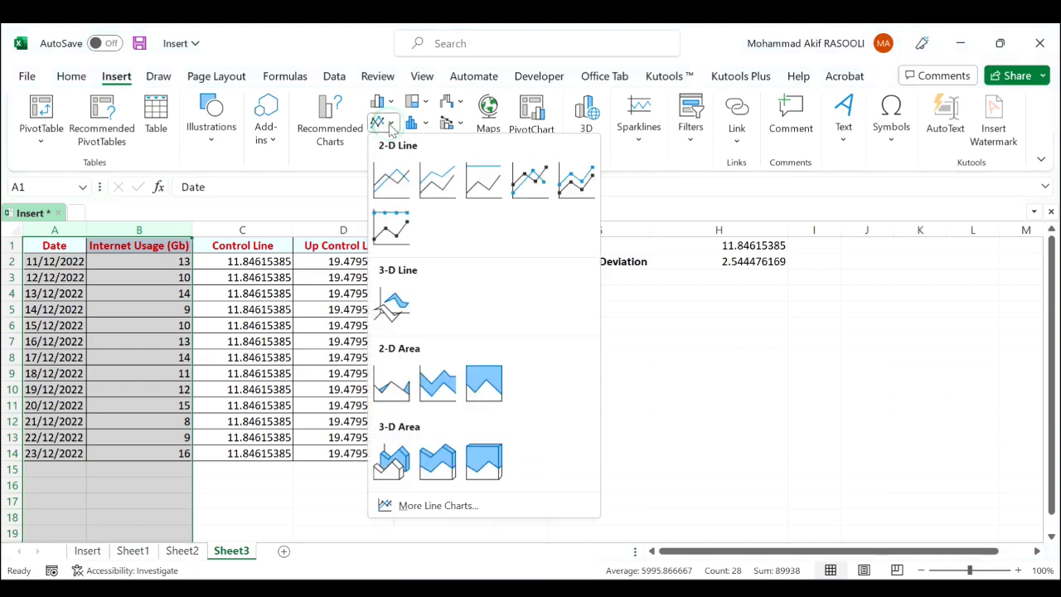
left_click(398, 193)
left_click_drag(636, 275, 816, 252)
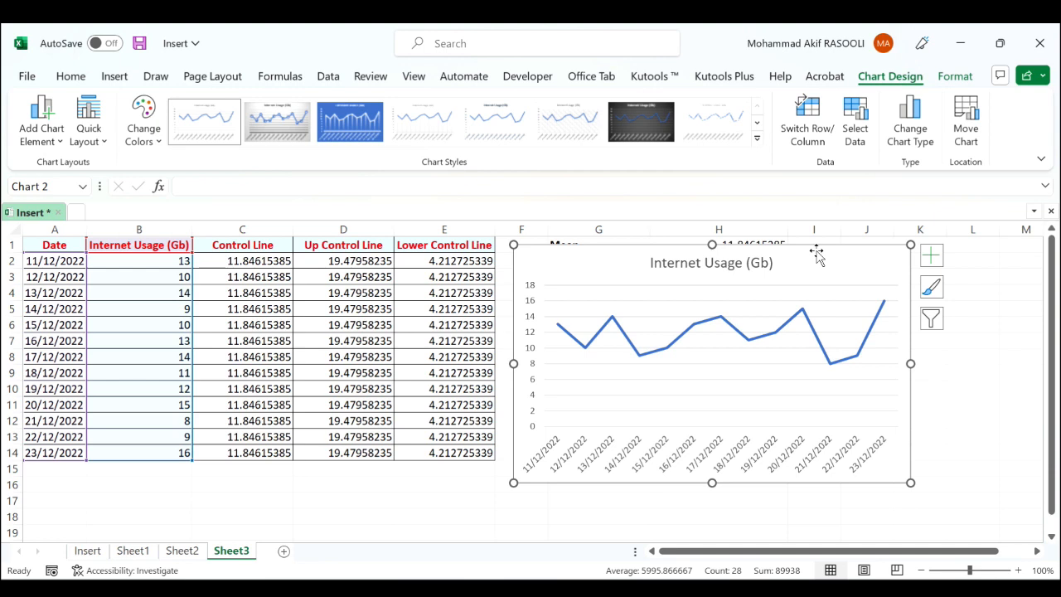
Add a Control Line series to the chart's source data, named from C1 with values C2:C14 on Sheet3
right_click(800, 280)
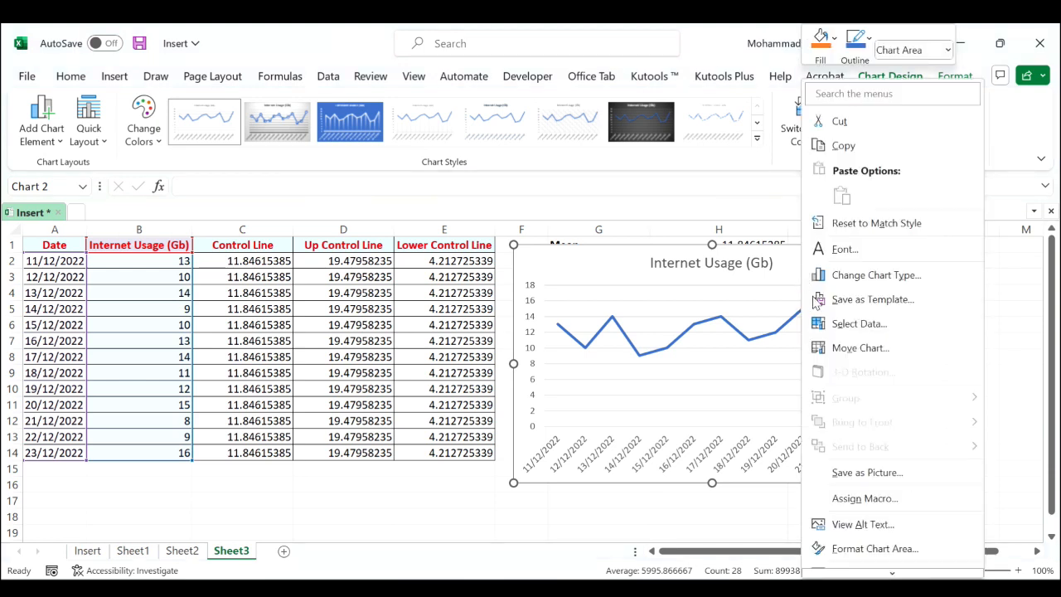
left_click(858, 324)
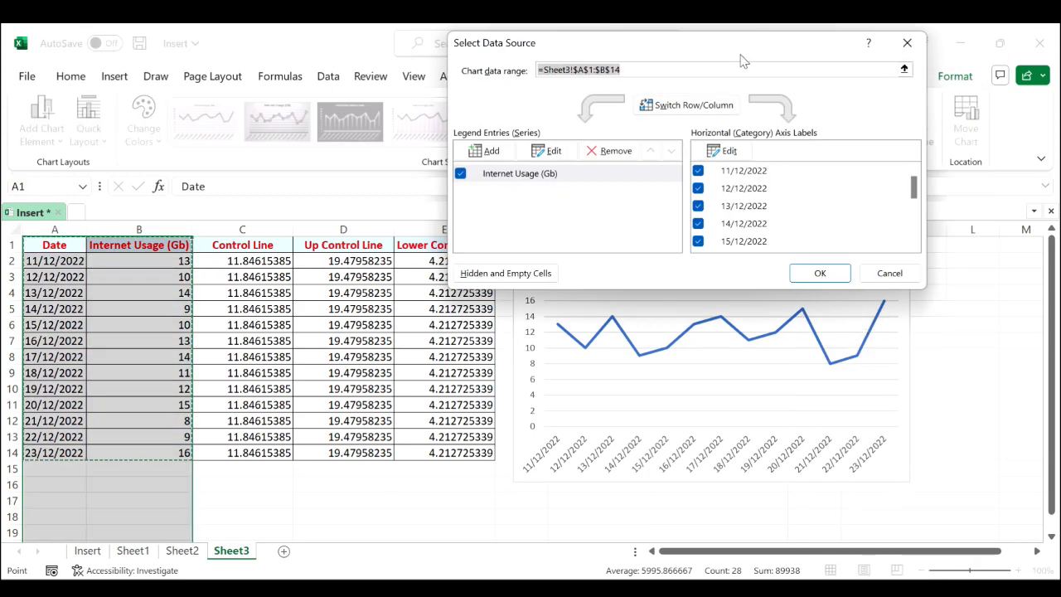
left_click_drag(729, 51, 788, 57)
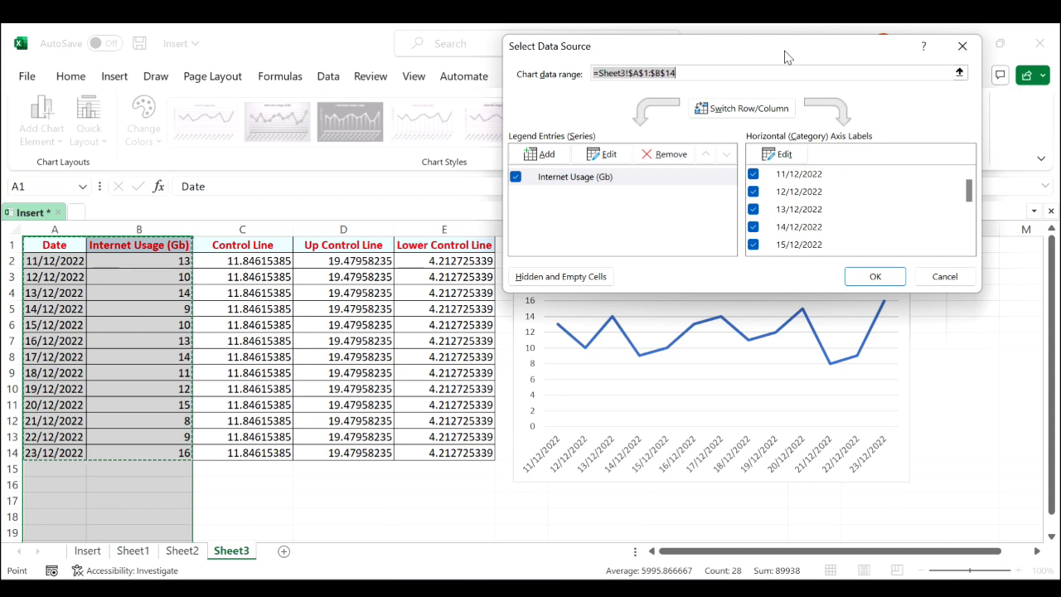
left_click(540, 154)
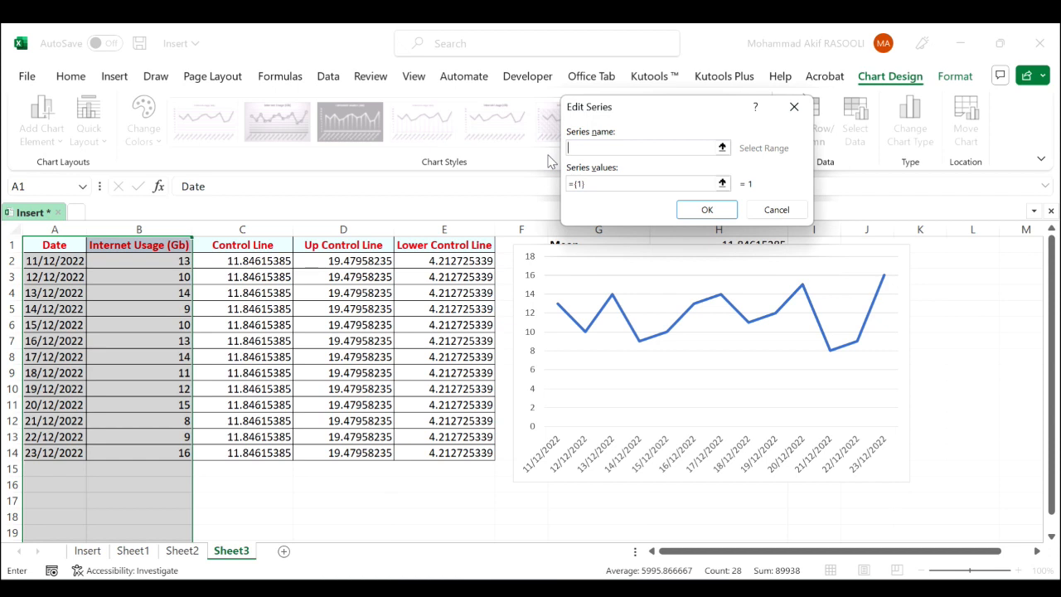
left_click(722, 148)
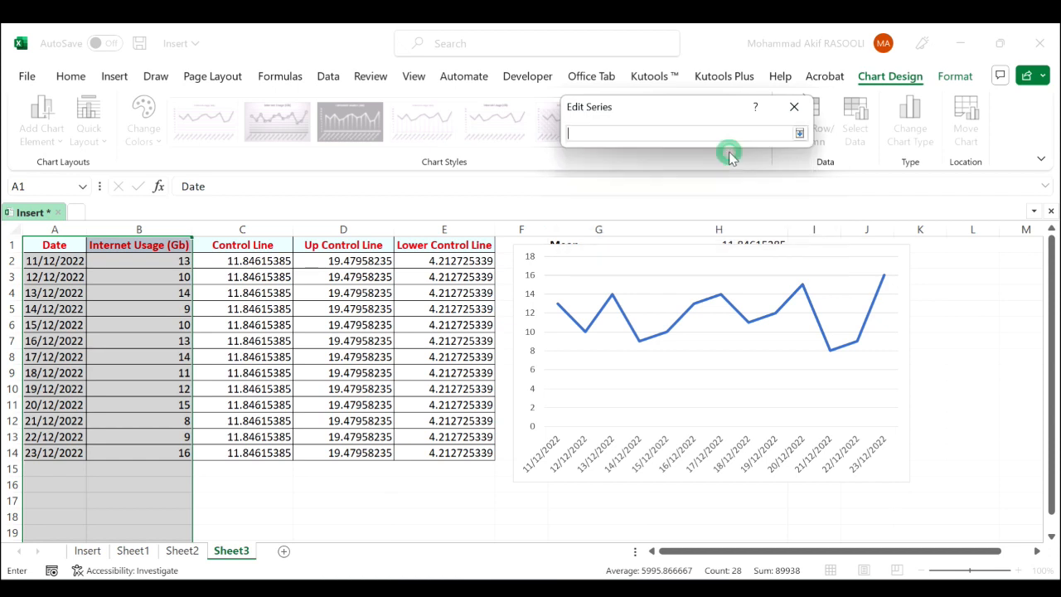
left_click(248, 246)
key("Return")
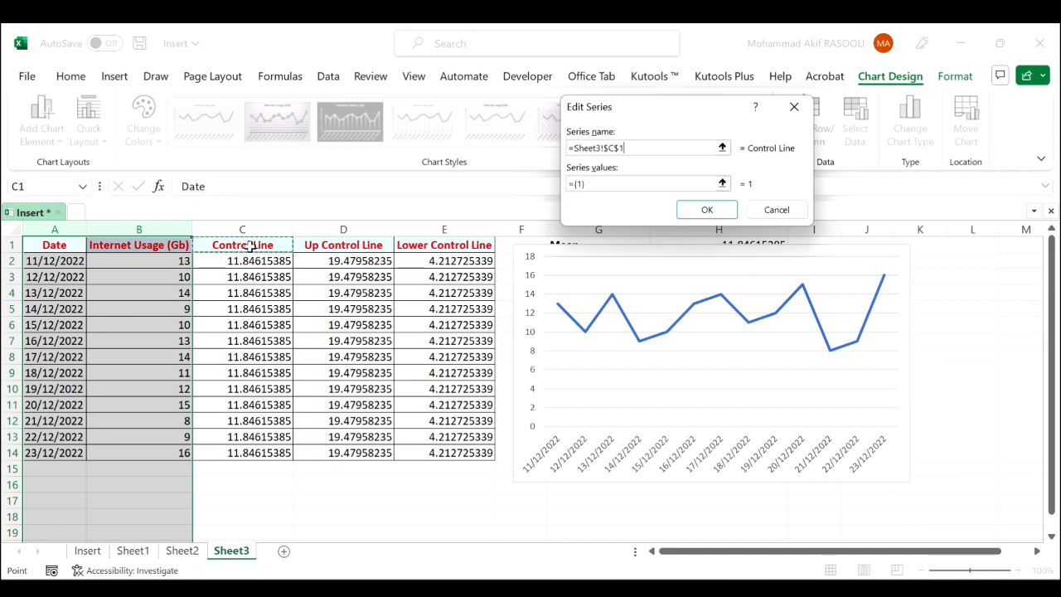
key("Tab")
left_click(723, 183)
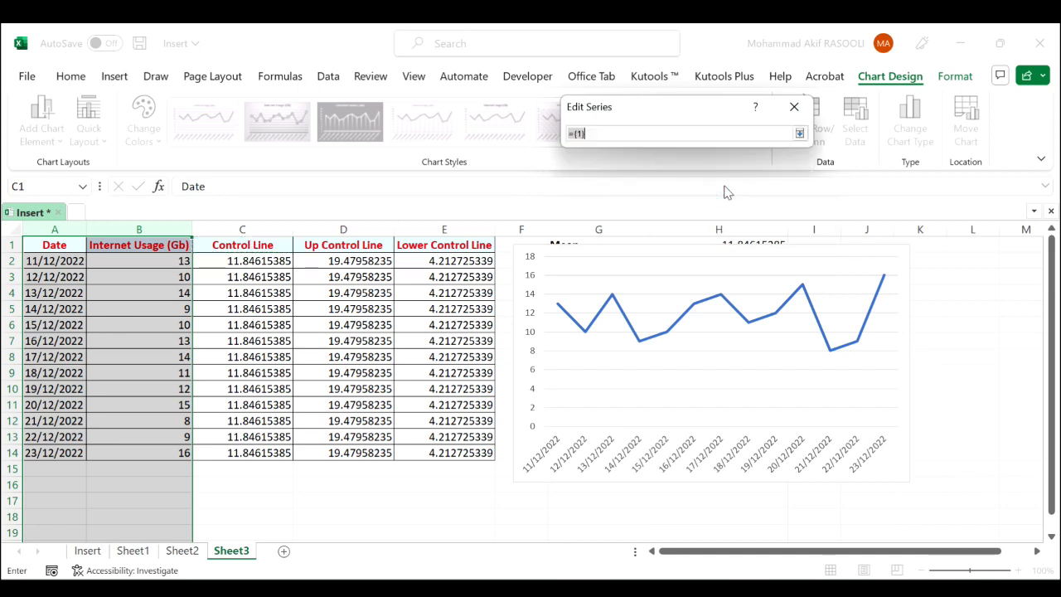
left_click_drag(273, 260, 262, 452)
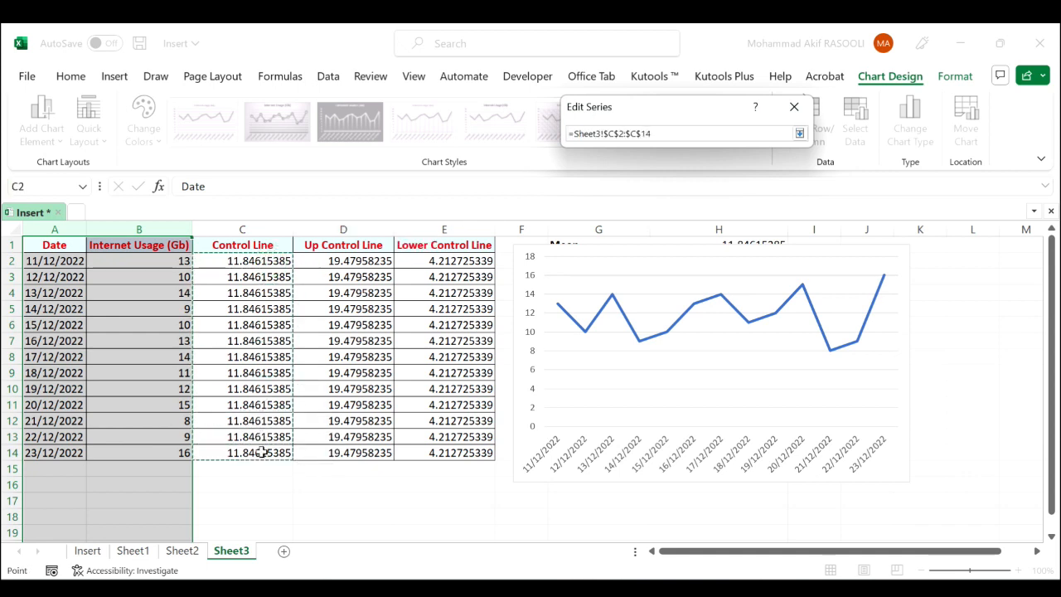
key("Return")
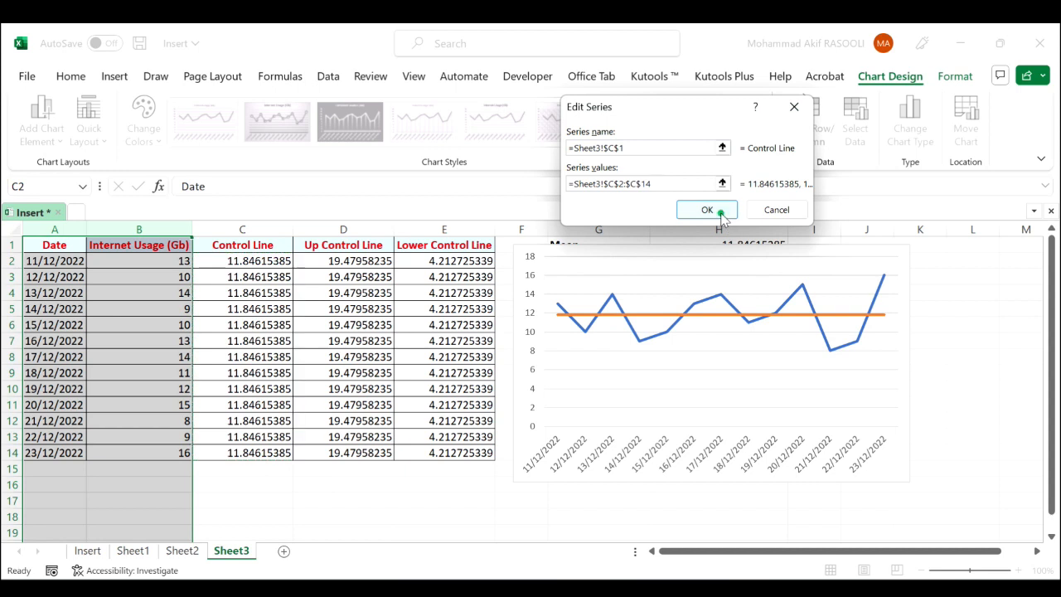
left_click(717, 214)
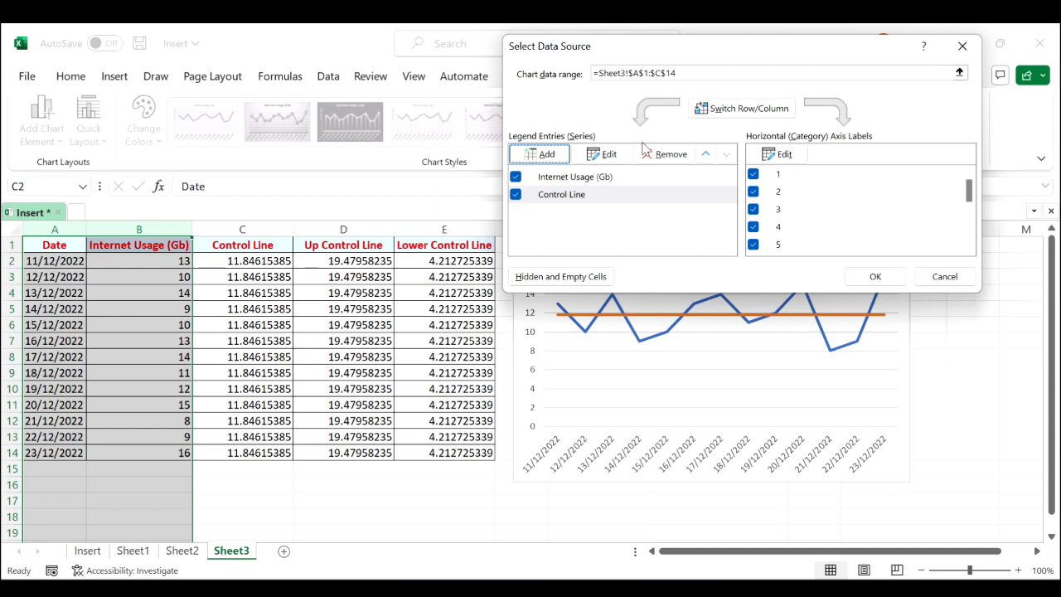
Add an Up Control Line series to the chart, named from D1 with values D2:D14
left_click(556, 164)
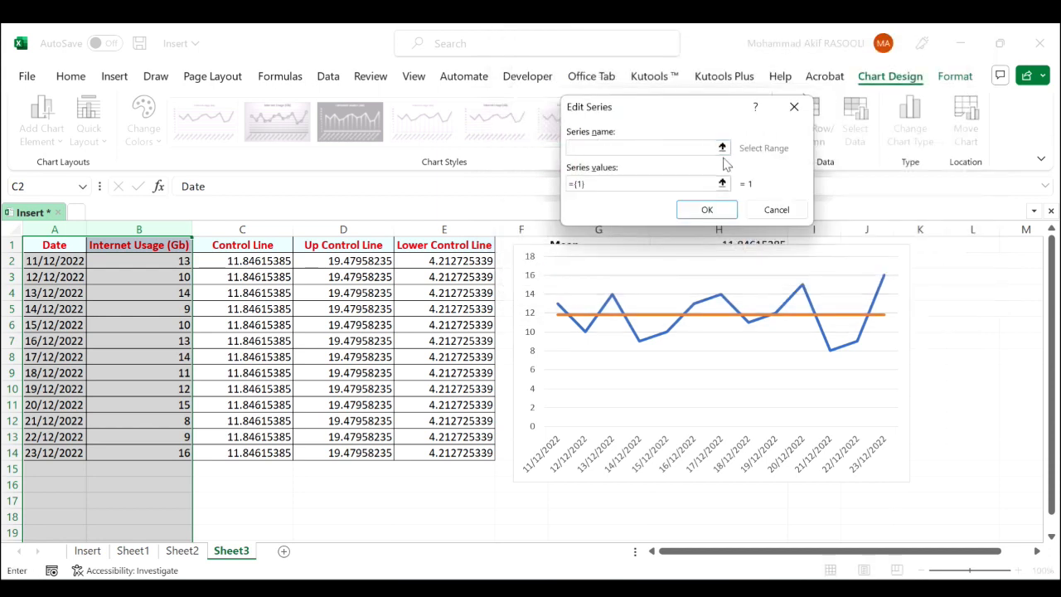
left_click(723, 151)
left_click(358, 244)
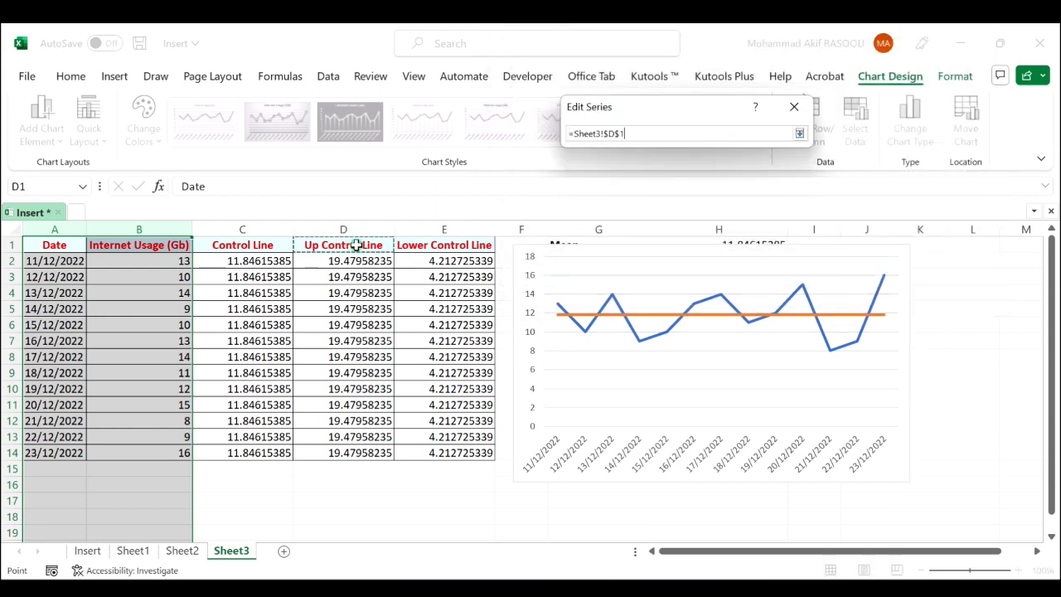
key("Return")
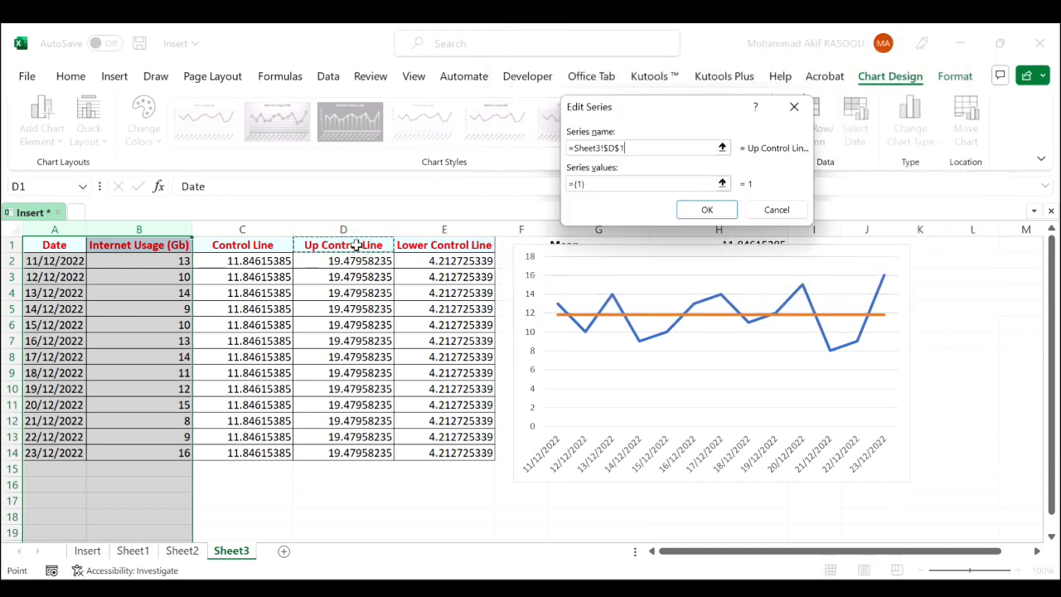
left_click(722, 184)
left_click_drag(347, 267, 351, 450)
key("Return")
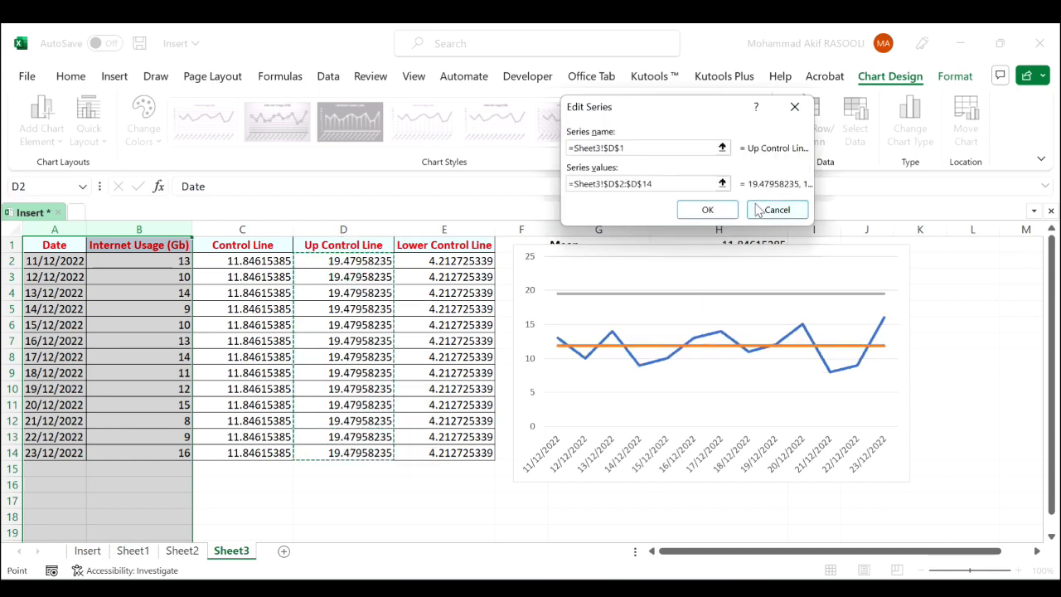
left_click(707, 210)
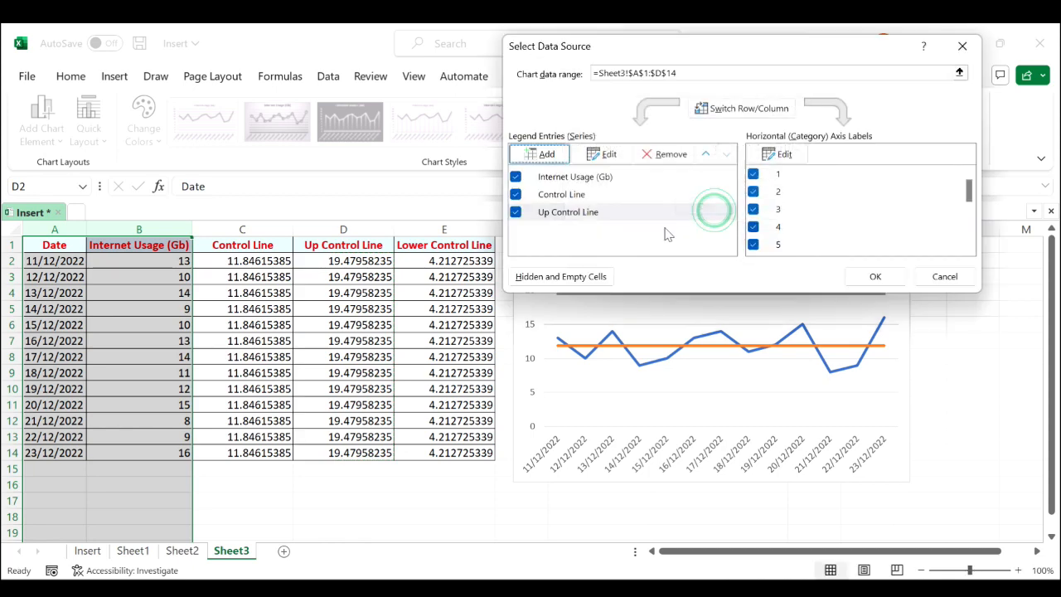
Add a Lower Control Line series to the chart, named from E1 with values E2:E14, and apply the data source changes
left_click(539, 154)
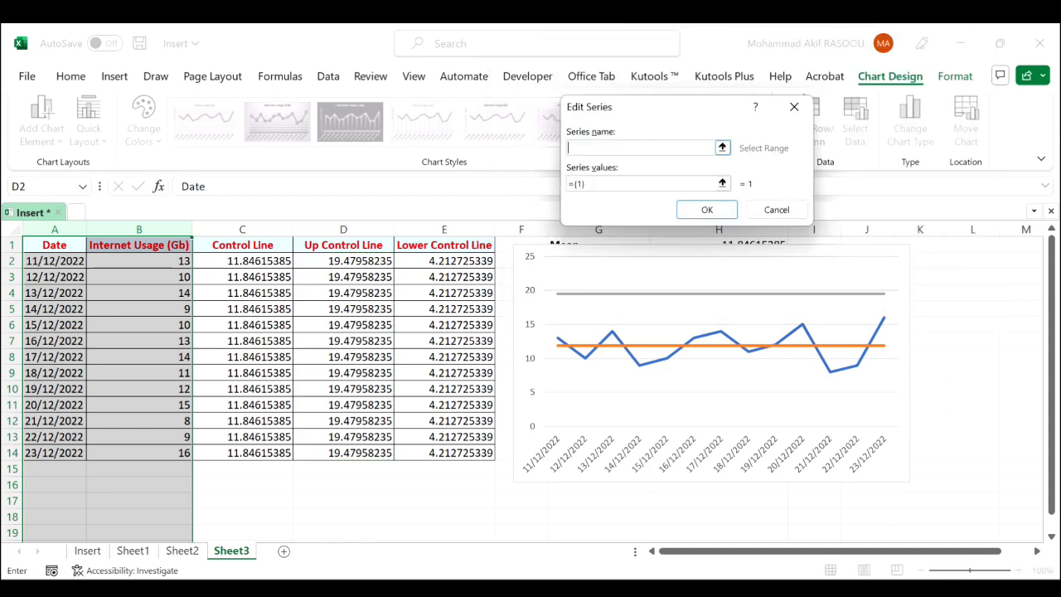
left_click(730, 146)
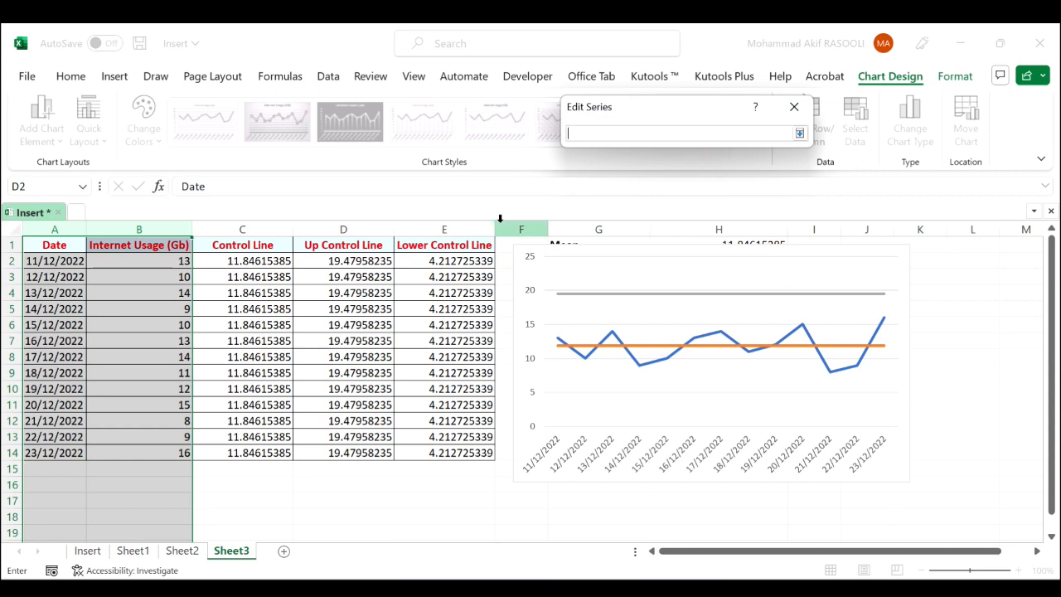
left_click(458, 246)
key("Return")
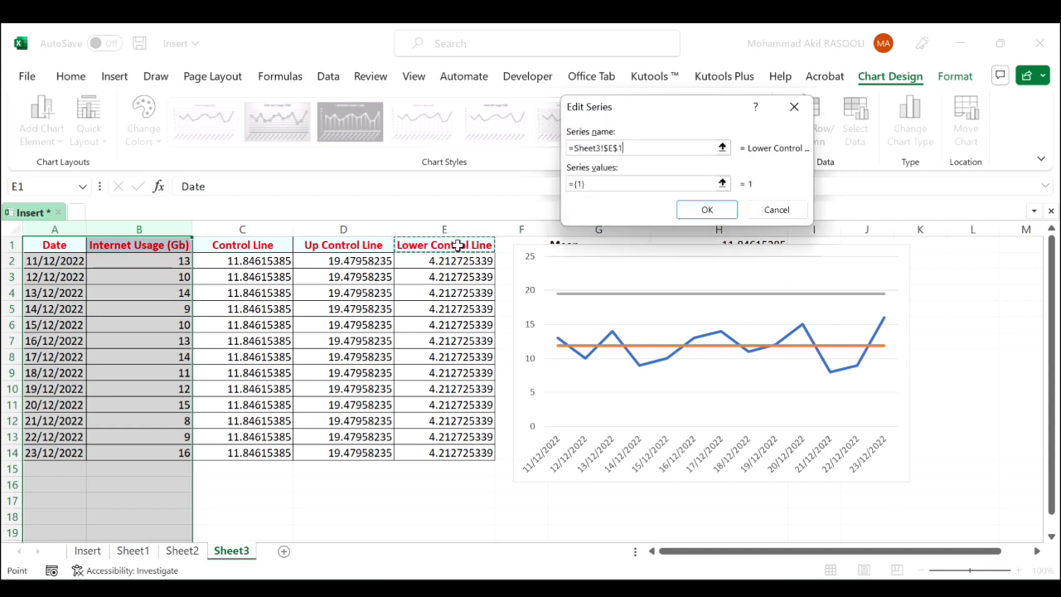
left_click(722, 184)
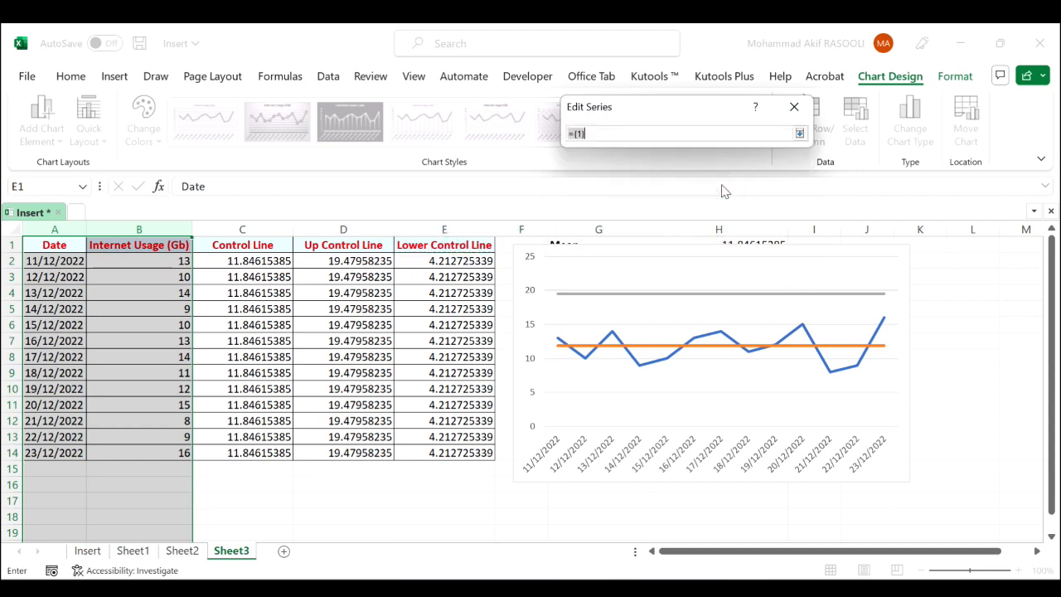
left_click_drag(437, 259, 436, 456)
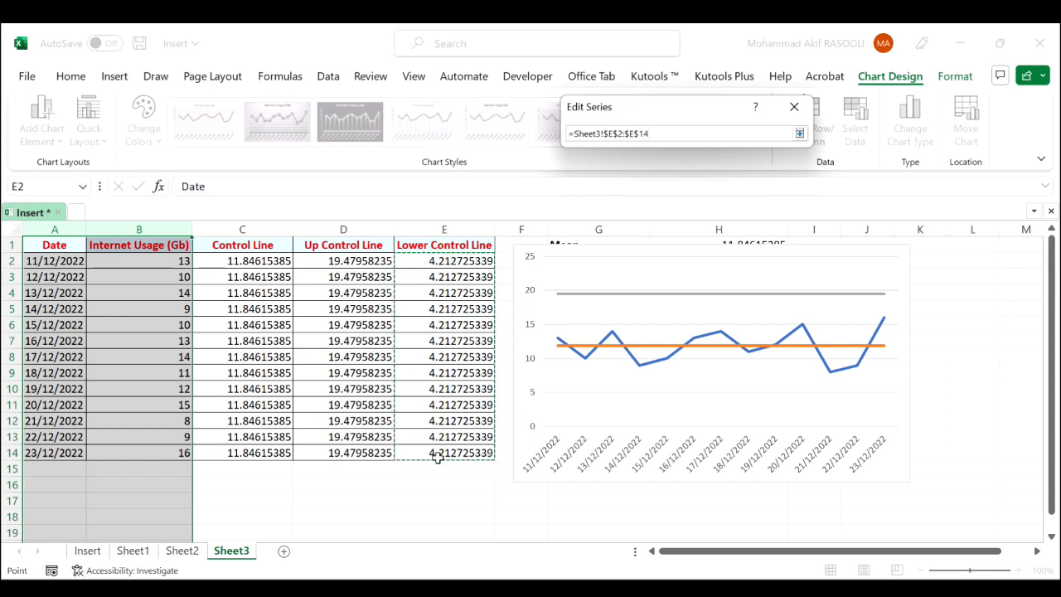
key("Return")
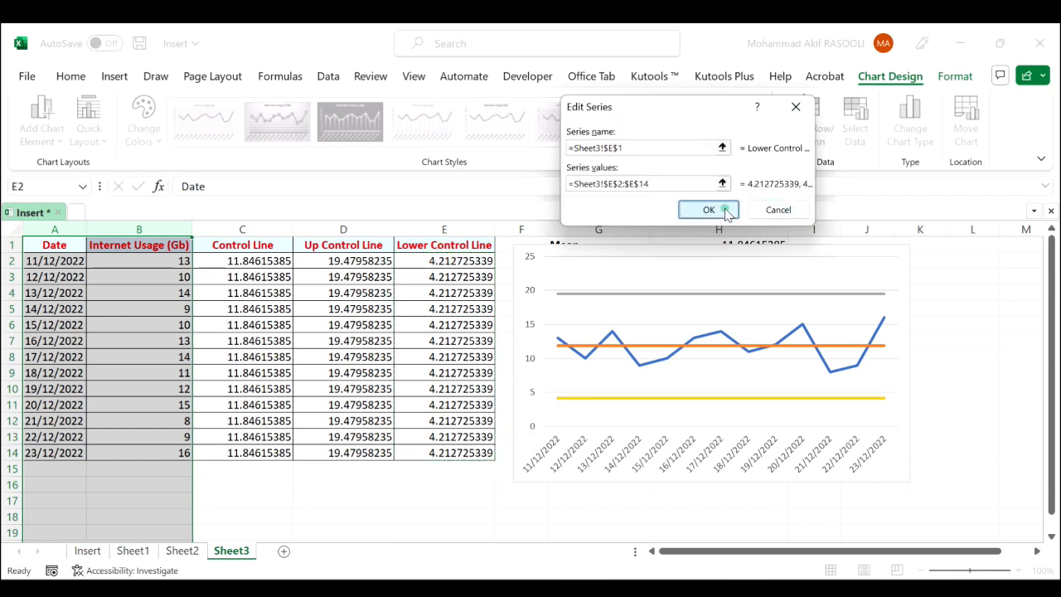
left_click(721, 209)
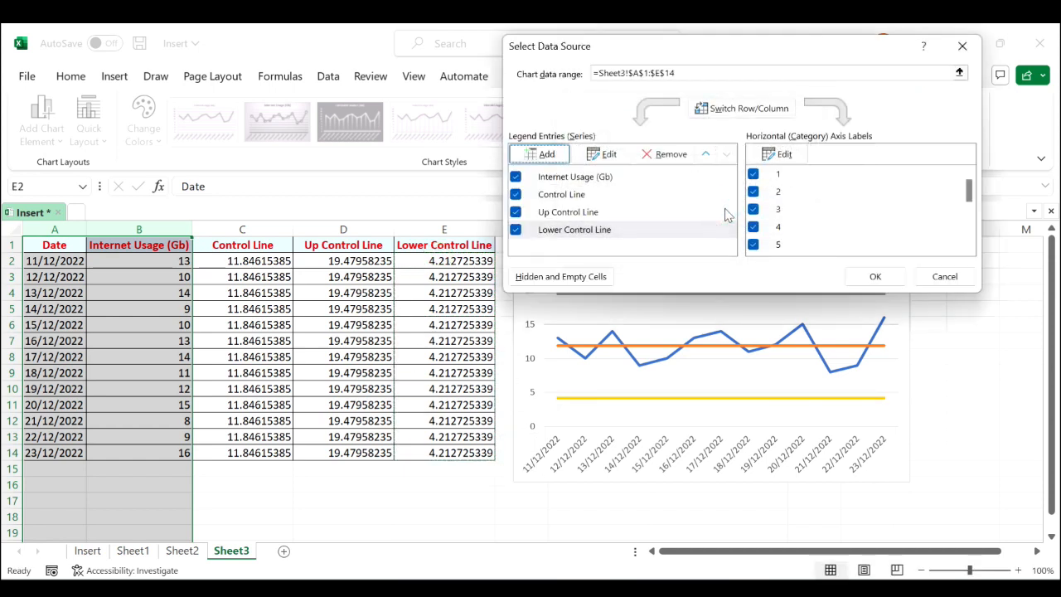
left_click(875, 277)
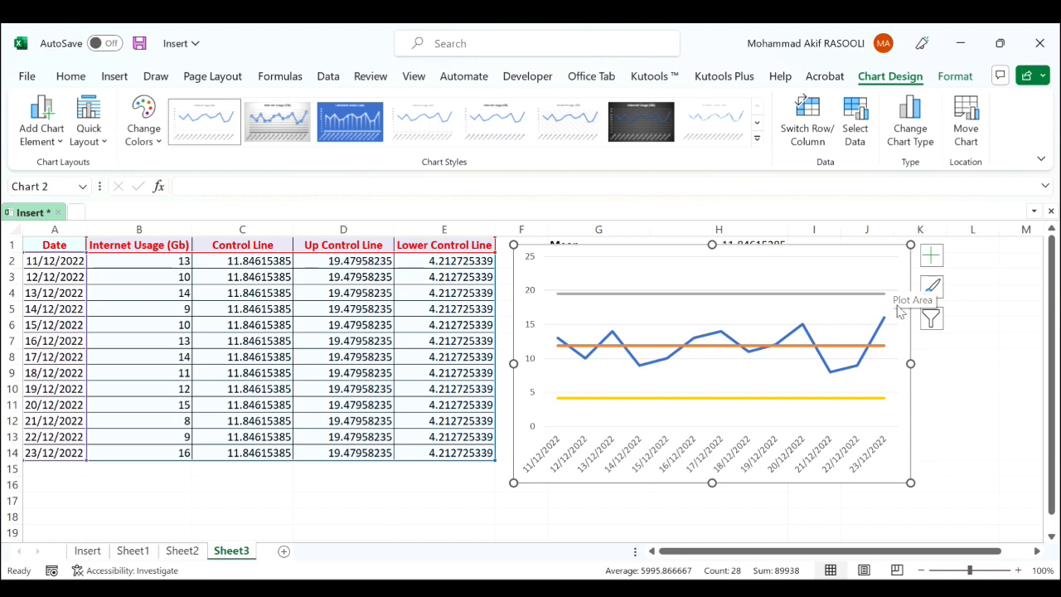
Show the legend beside the chart's plot area, then deselect the chart
left_click(933, 257)
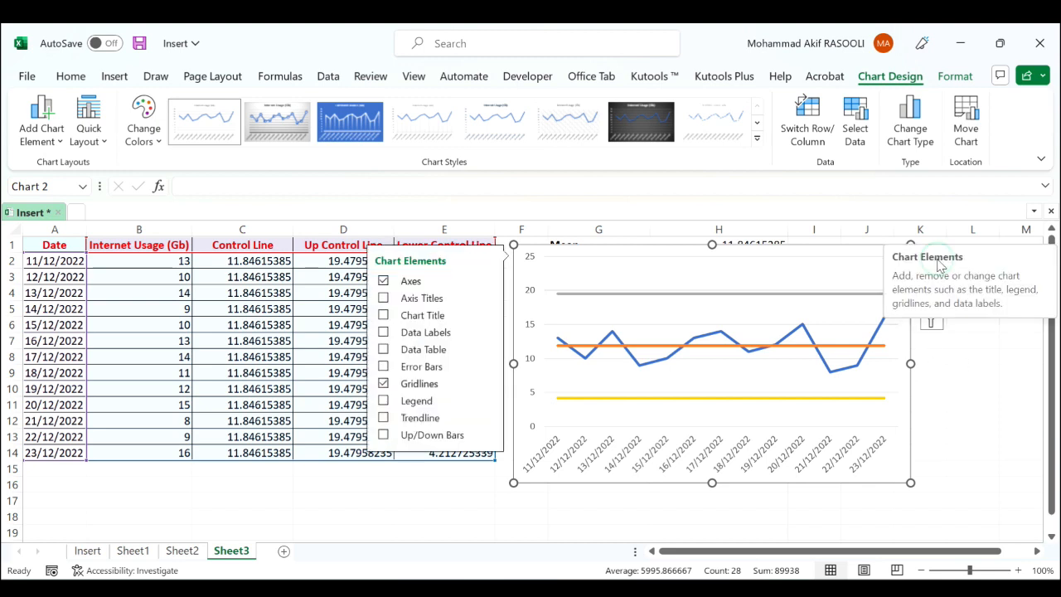
left_click(383, 401)
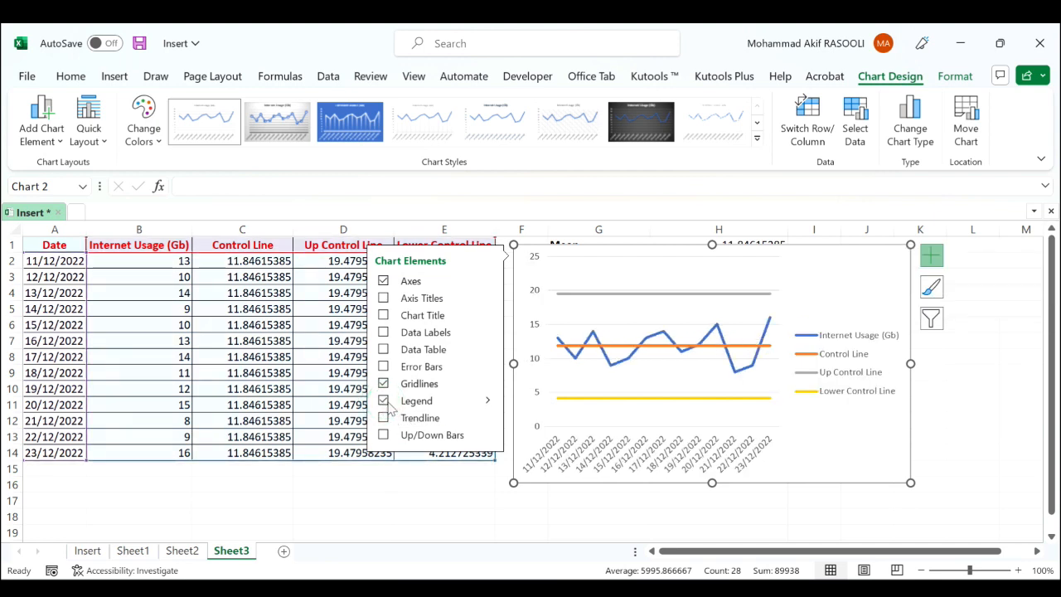
left_click(488, 401)
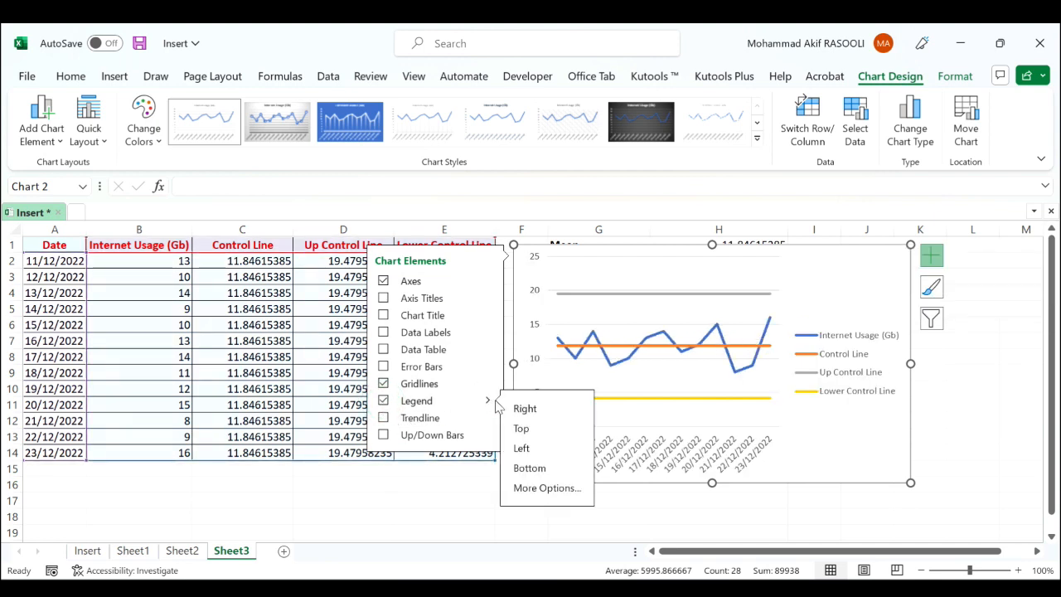
left_click(867, 528)
left_click(971, 420)
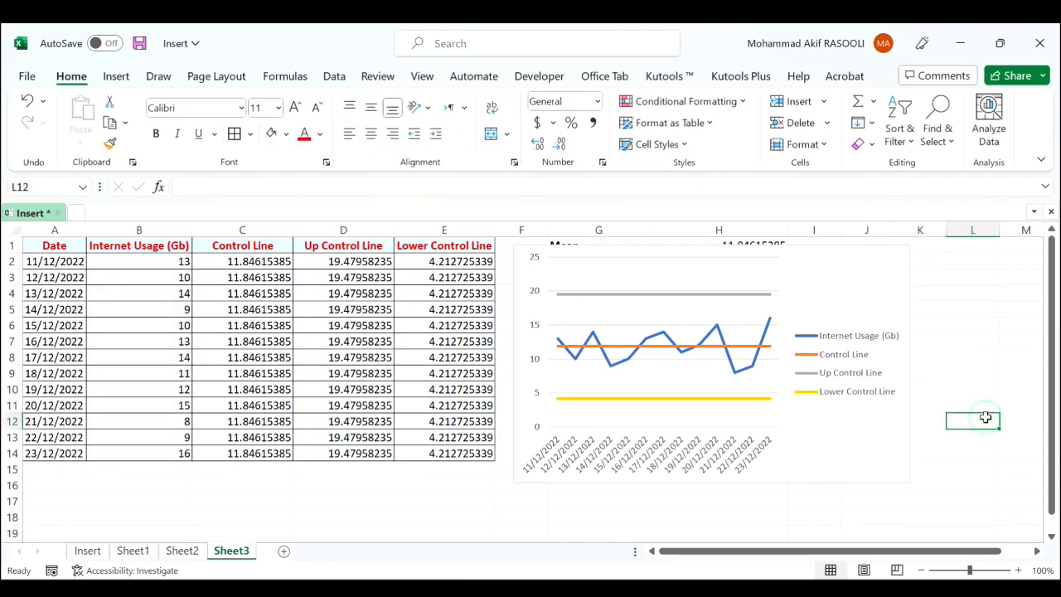